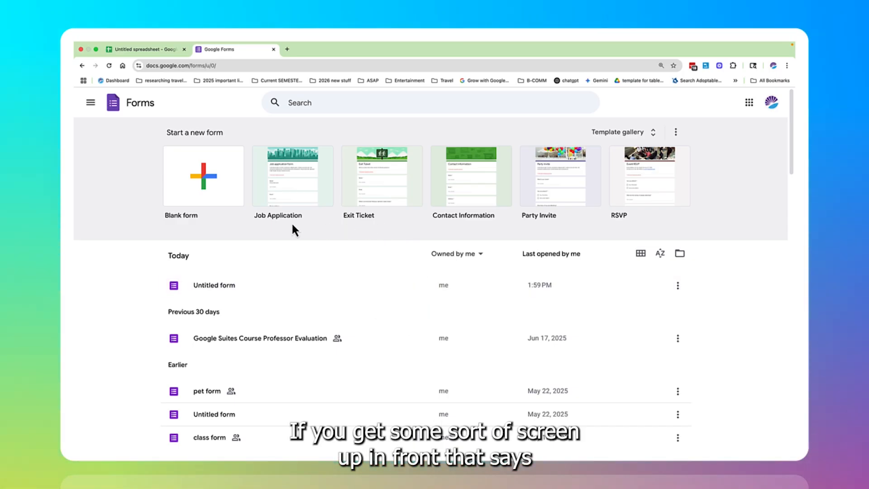
Create a blank form, dismiss the Gemini offer, and title the form "Pet Adoption form" both as its file name and heading
{"action": "left_click", "coordinate": [203, 175]}
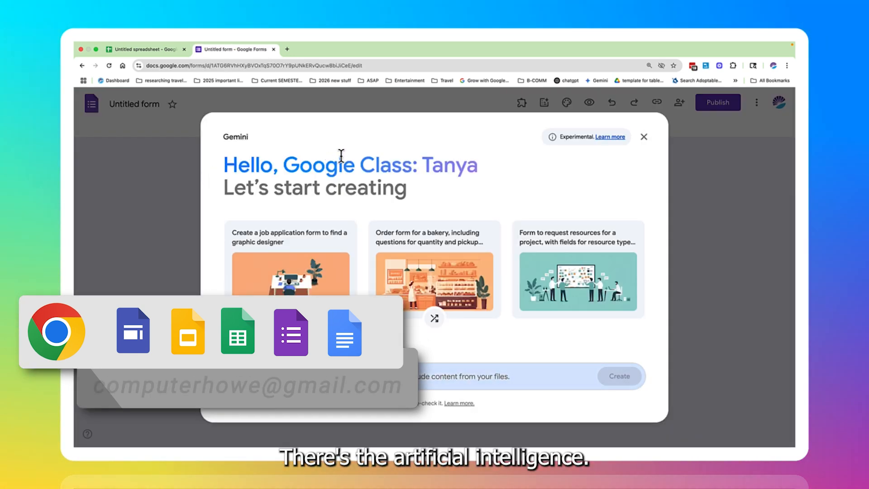
{"action": "left_click", "coordinate": [644, 137]}
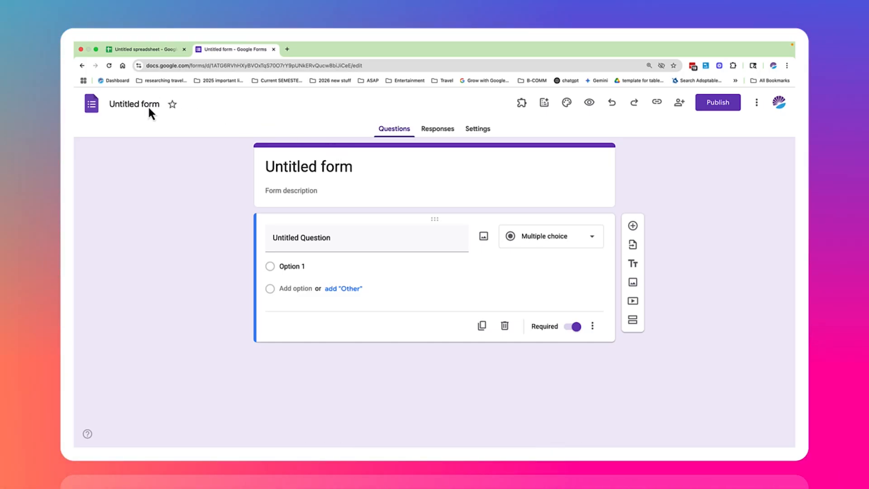
{"action": "left_click", "coordinate": [148, 105]}
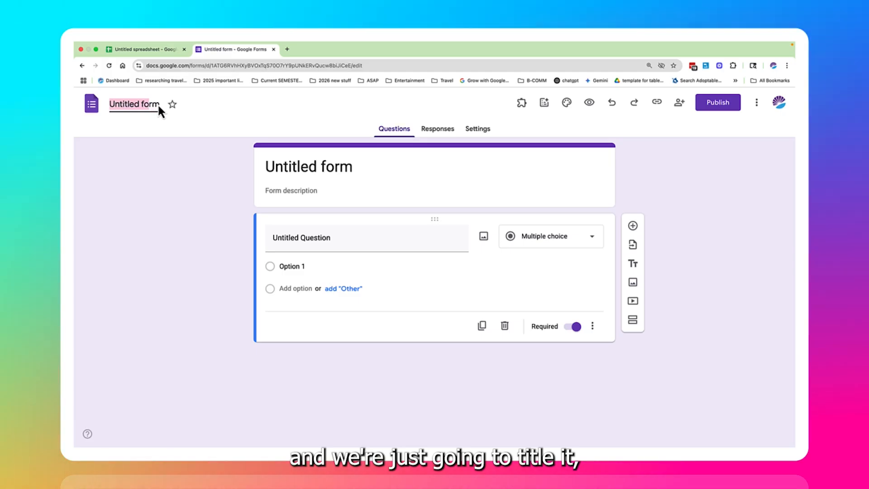
{"action": "left_click", "coordinate": [158, 104]}
{"action": "left_click_drag", "start_coordinate": [159, 104], "coordinate": [104, 102]}
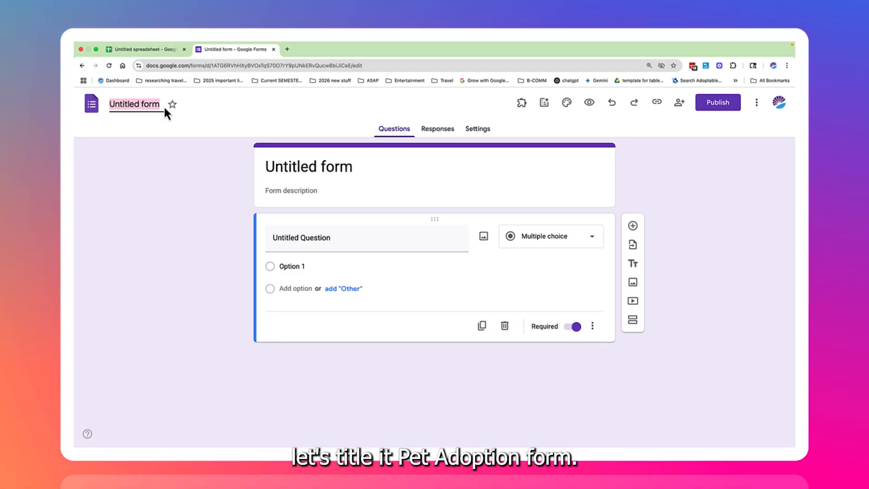
{"action": "type", "text": "Pet Ad"}
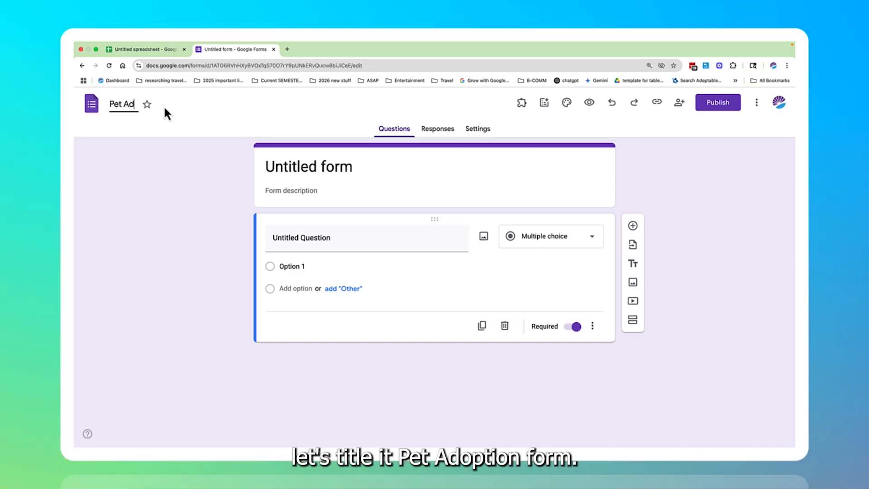
{"action": "type", "text": "option form"}
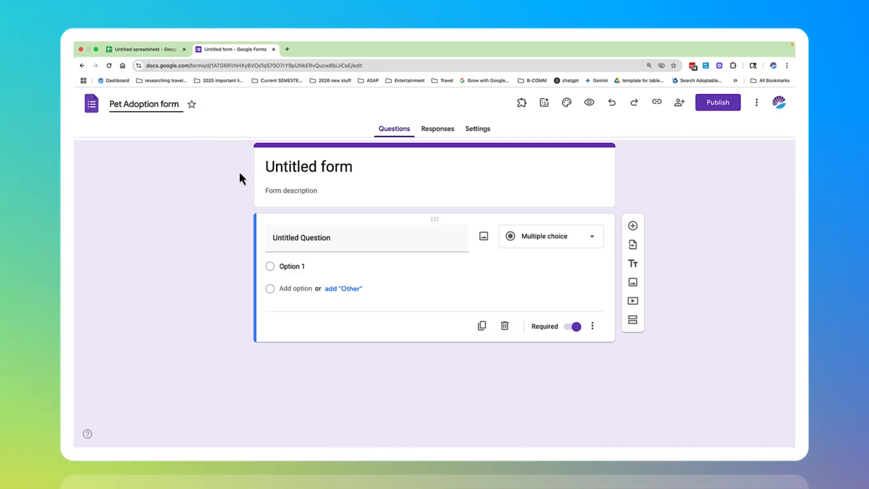
{"action": "left_click", "coordinate": [276, 166]}
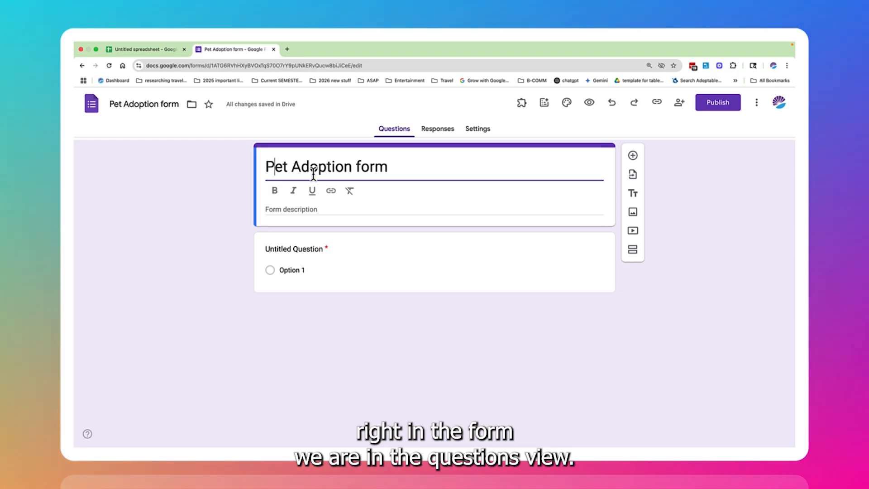
Enter the form description "Please fill out this form before adopting an animal from us."
{"action": "left_click", "coordinate": [299, 209]}
{"action": "type", "text": "P"}
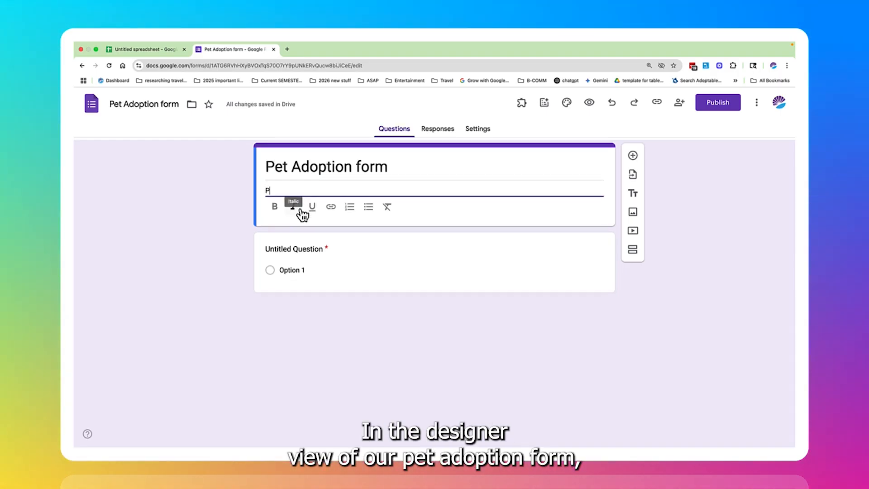
{"action": "type", "text": "lease fill out"}
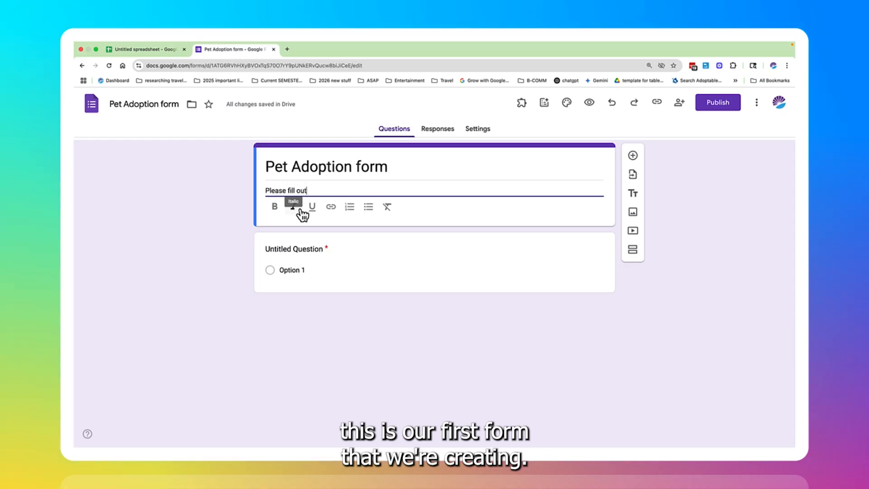
{"action": "type", "text": " this d"}
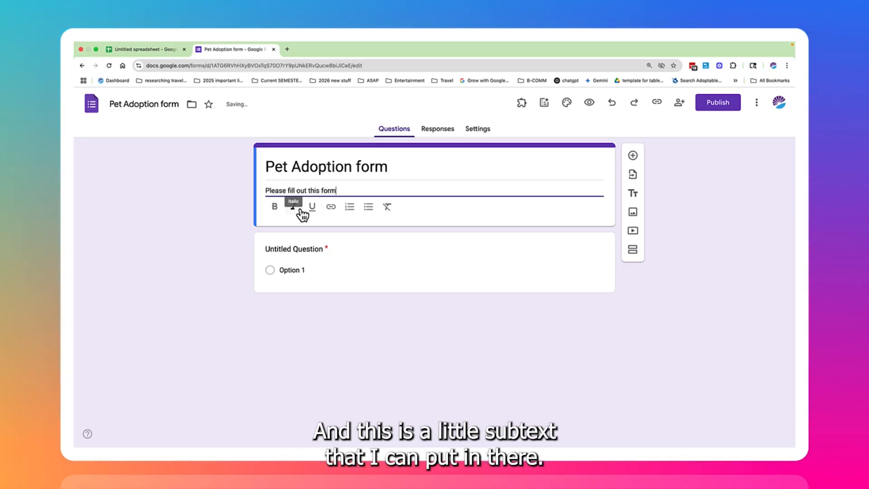
{"action": "type", "text": "orm before ado"}
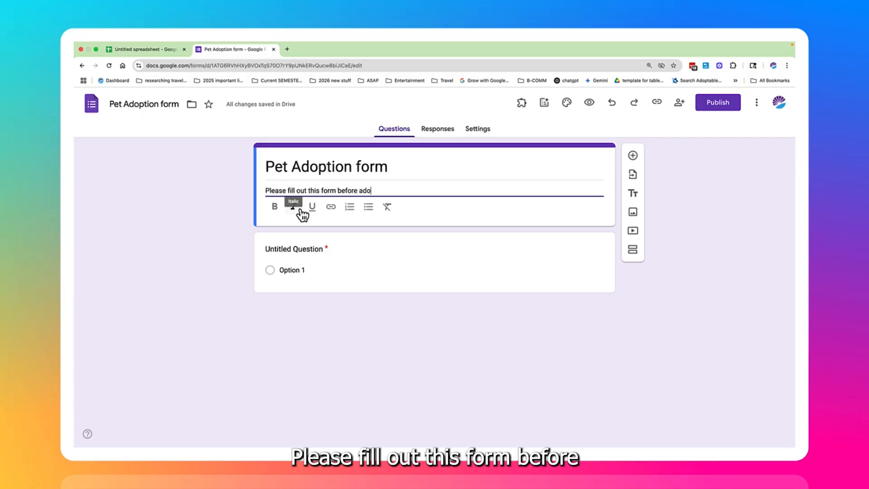
{"action": "type", "text": "pting an "}
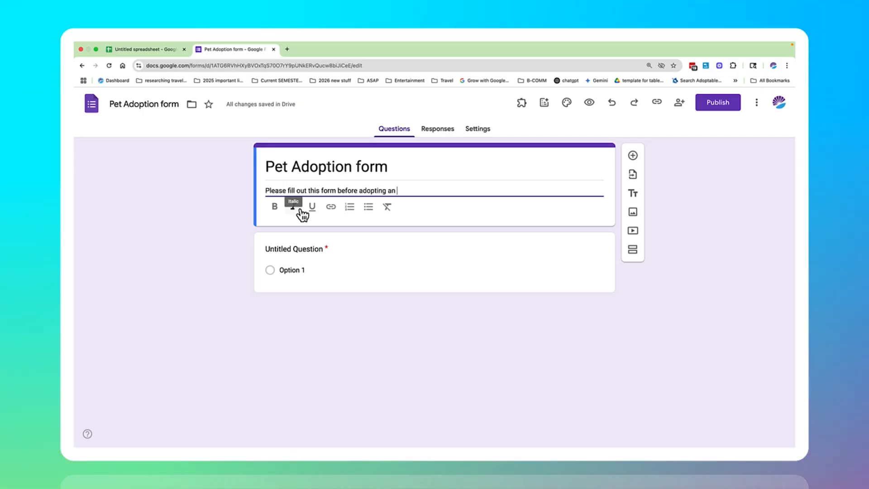
{"action": "type", "text": "animal"}
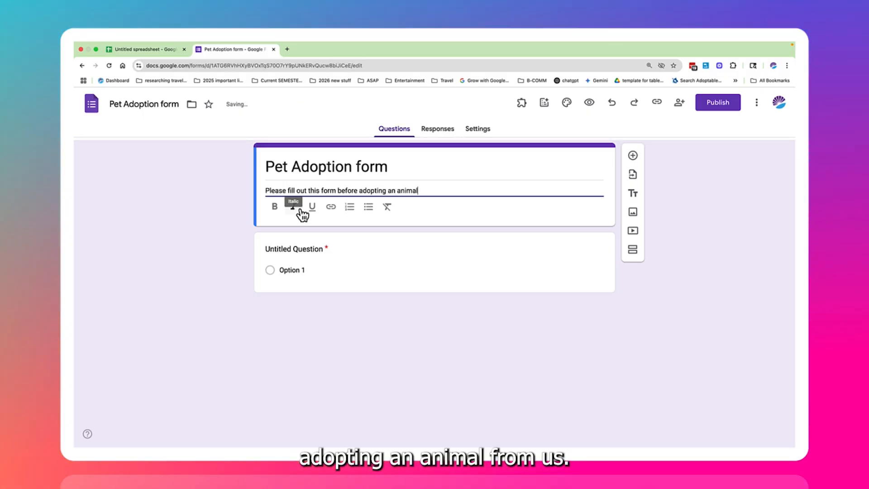
{"action": "type", "text": " from us."}
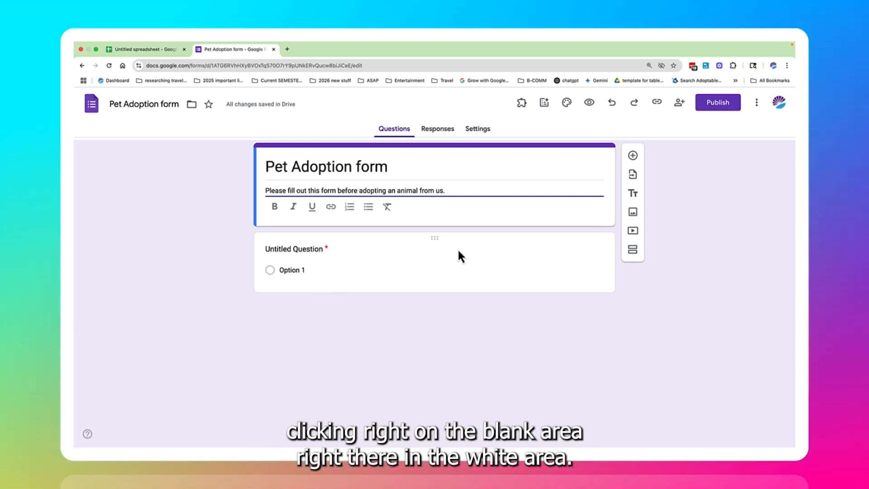
Change the first question's type to Short answer and set its text to "What is your name?"
{"action": "left_click", "coordinate": [432, 260]}
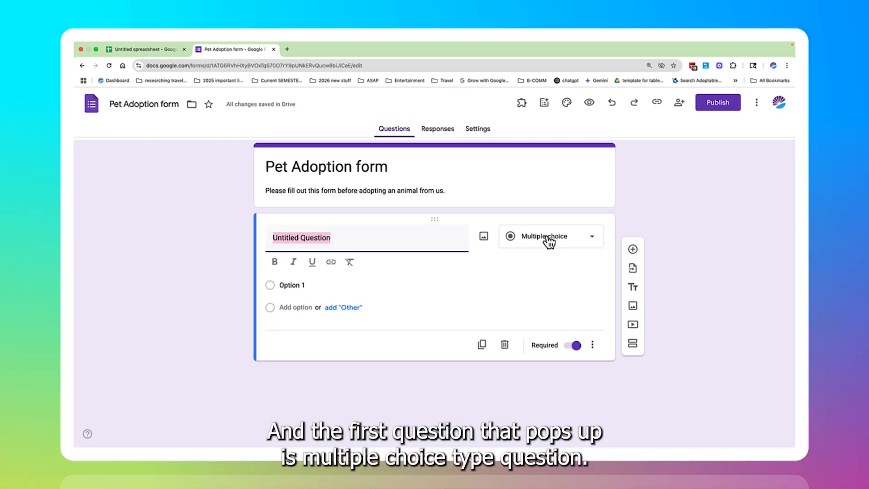
{"action": "left_click", "coordinate": [593, 239]}
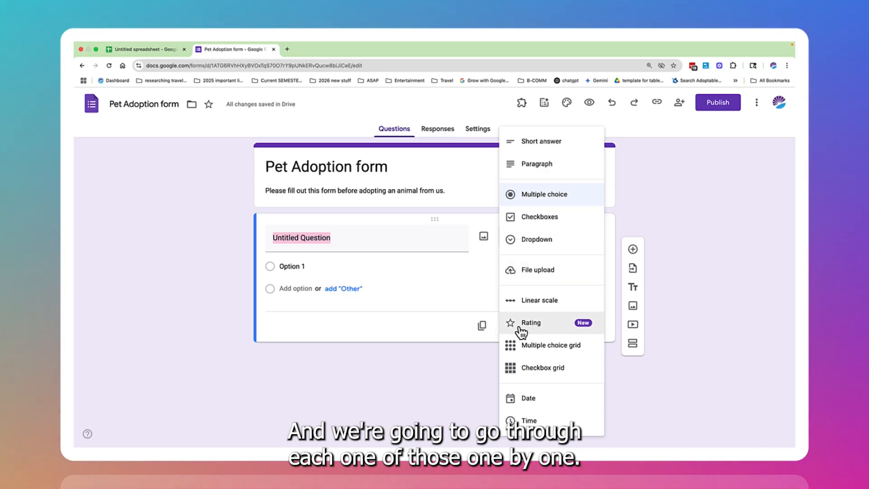
{"action": "left_click", "coordinate": [463, 268]}
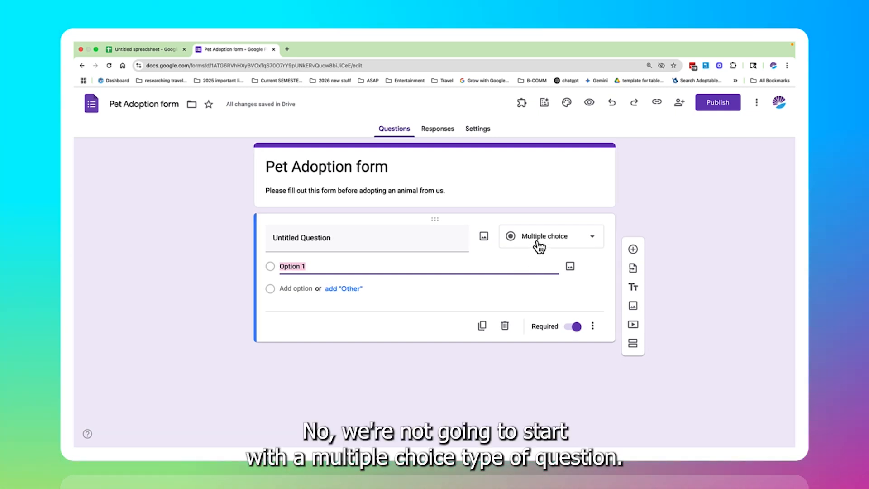
{"action": "left_click", "coordinate": [538, 246]}
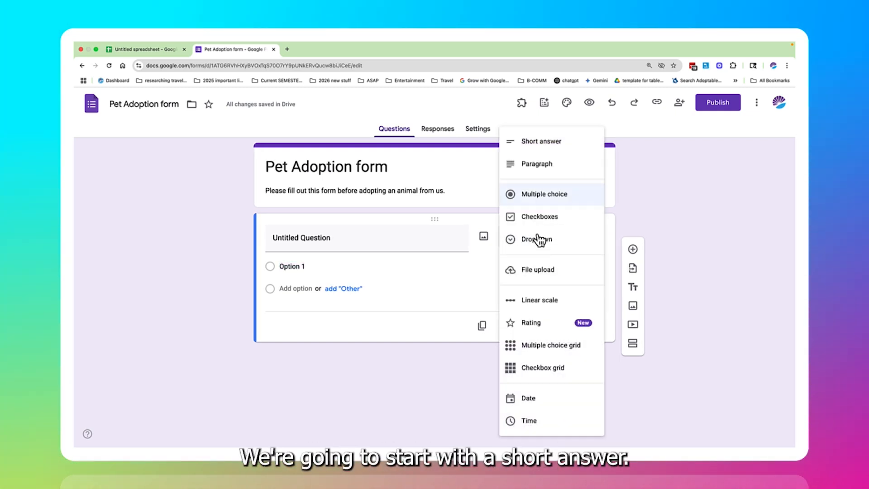
{"action": "left_click", "coordinate": [541, 144]}
{"action": "left_click", "coordinate": [437, 241]}
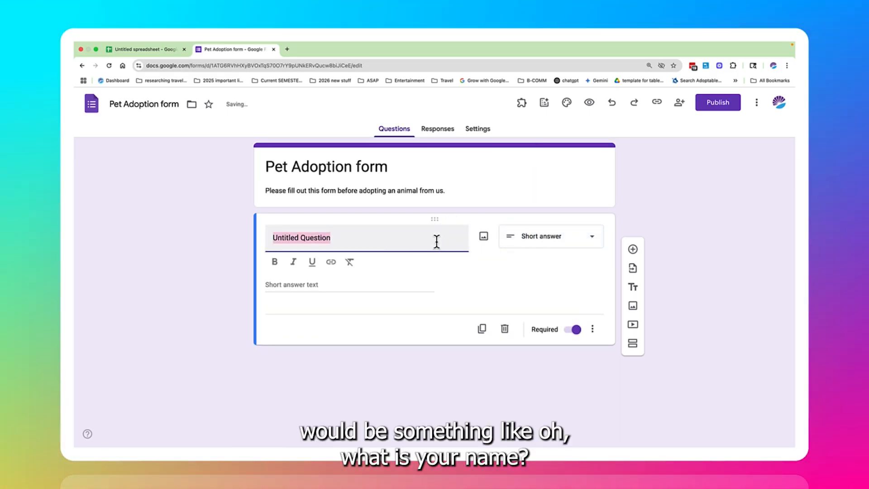
{"action": "type", "text": "What "}
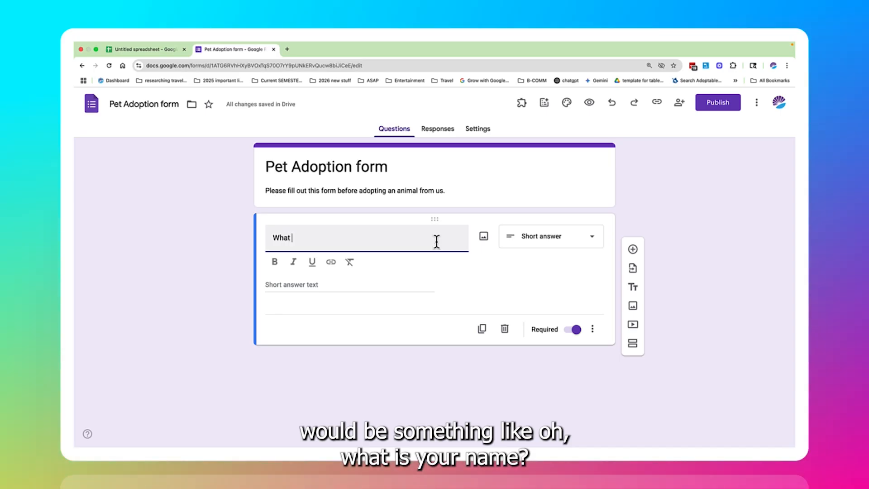
{"action": "type", "text": "is your name?"}
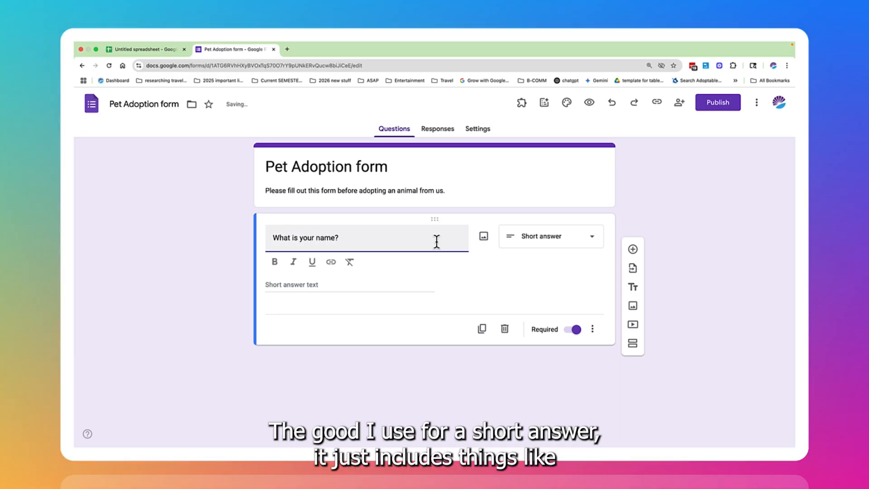
{"action": "left_click", "coordinate": [426, 280]}
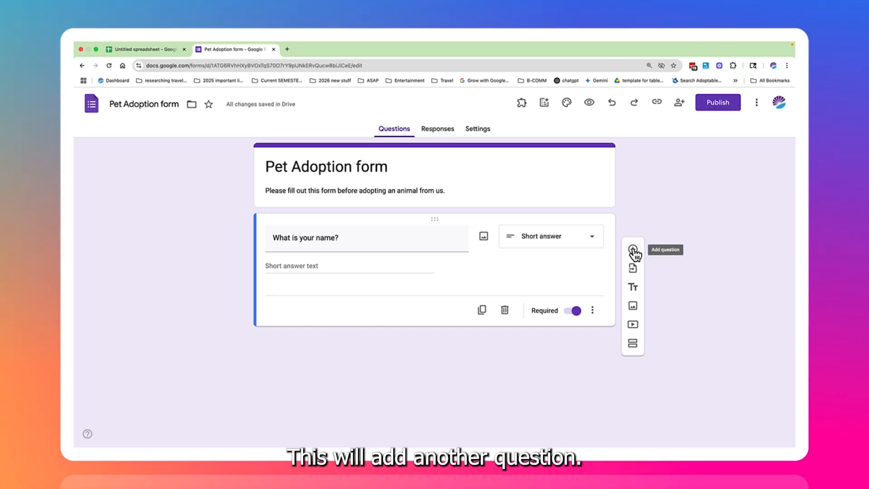
Add a second question of type Paragraph with the text "What motivates you to adopt a pet today?"
{"action": "left_click", "coordinate": [632, 249]}
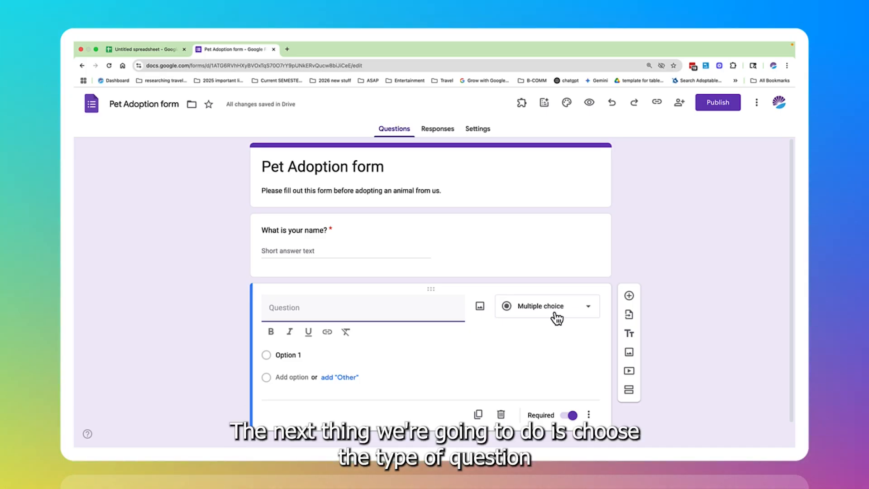
{"action": "left_click", "coordinate": [554, 313]}
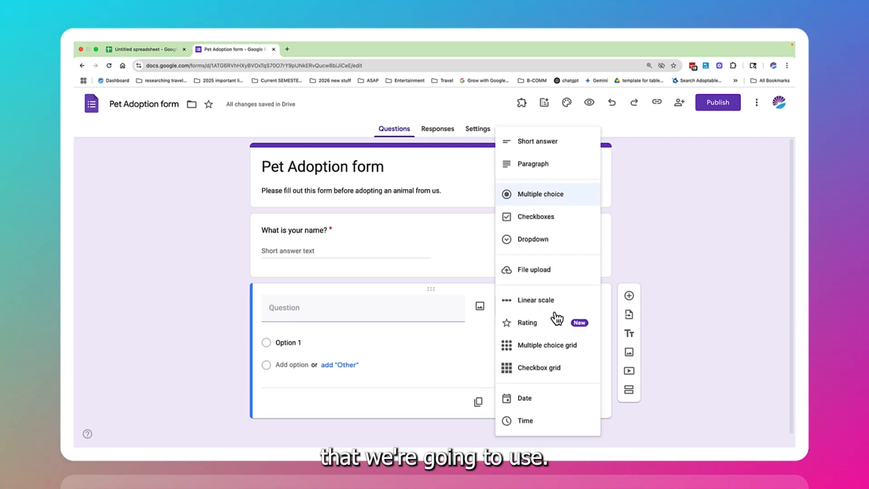
{"action": "left_click", "coordinate": [557, 171]}
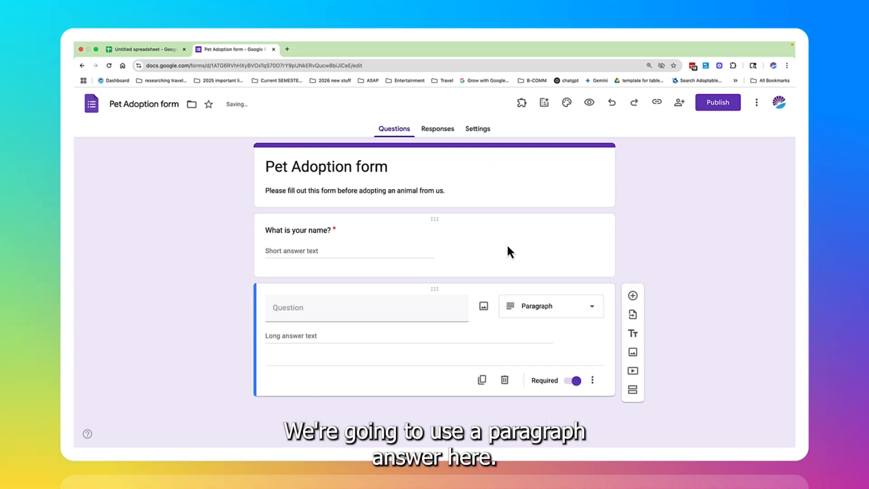
{"action": "left_click", "coordinate": [394, 311]}
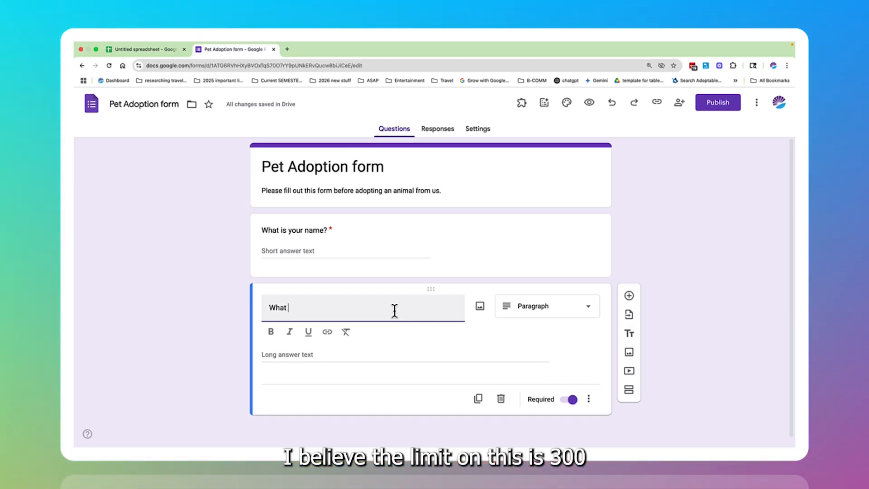
{"action": "type", "text": "What moti"}
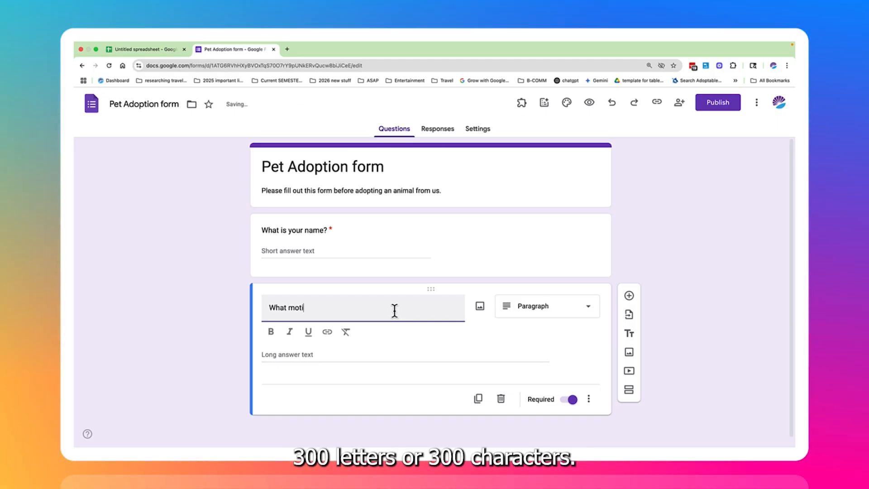
{"action": "type", "text": "vates y"}
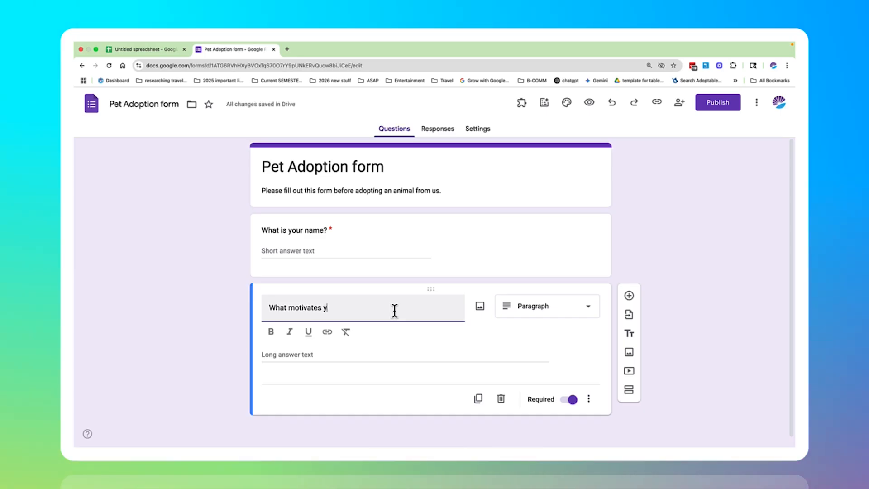
{"action": "type", "text": "ou to ado"}
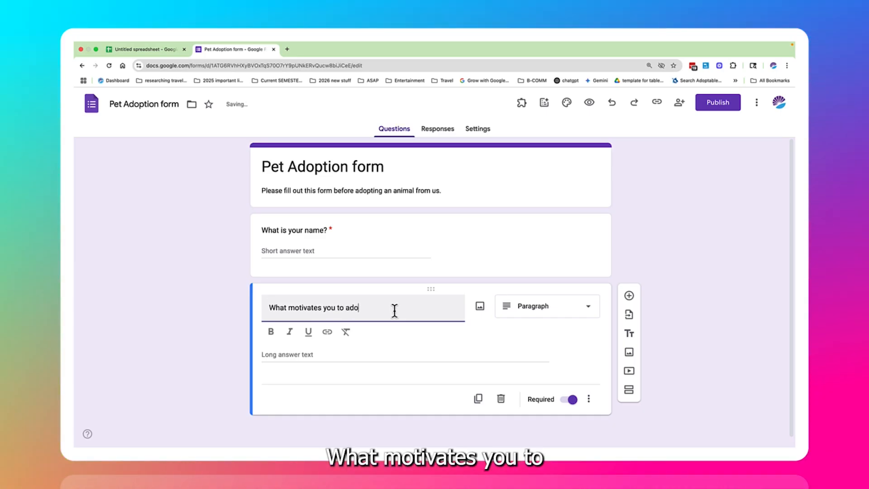
{"action": "type", "text": "pt a pet today?"}
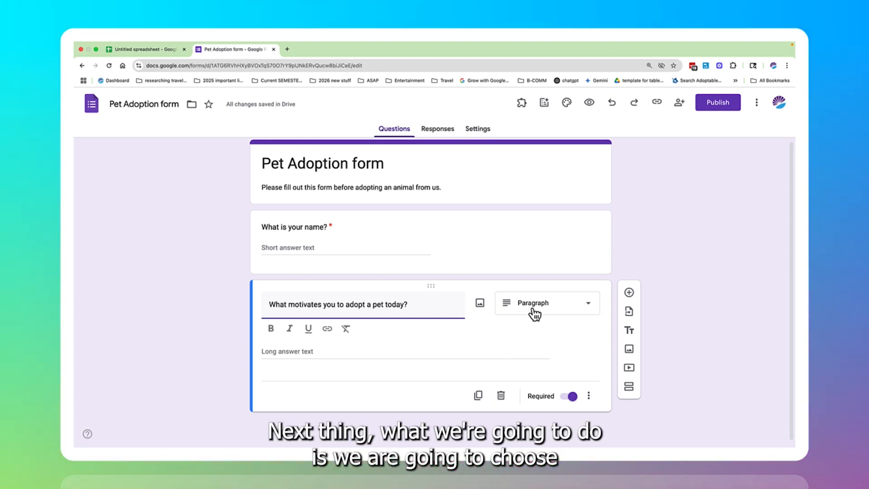
{"action": "left_click", "coordinate": [534, 314]}
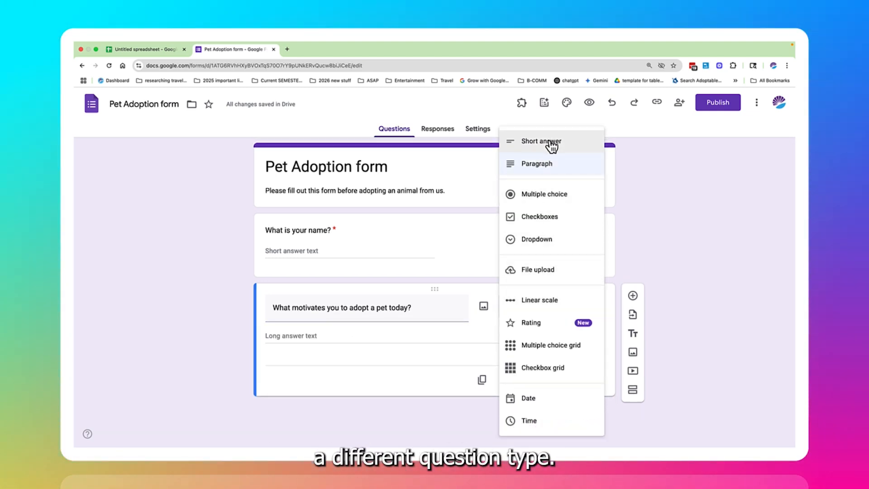
{"action": "left_click", "coordinate": [543, 171]}
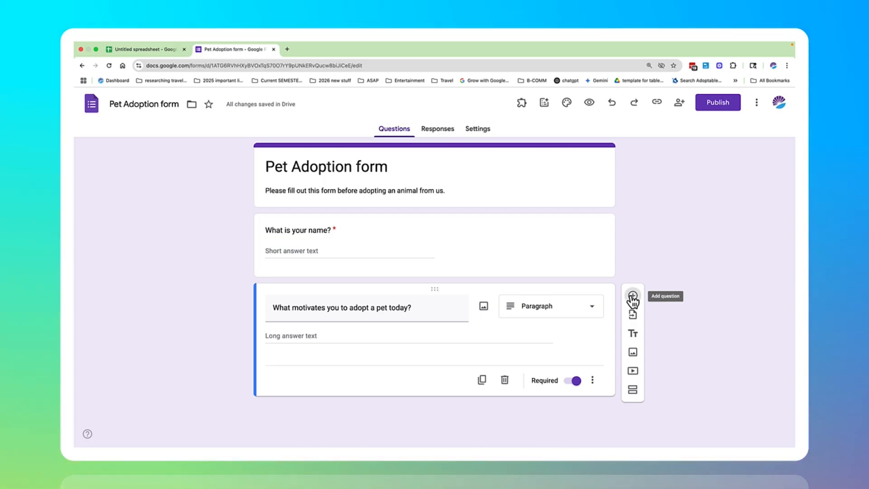
Add a third question of type Multiple choice with the text "What type of pet would you like to adopt?"
{"action": "left_click", "coordinate": [632, 296]}
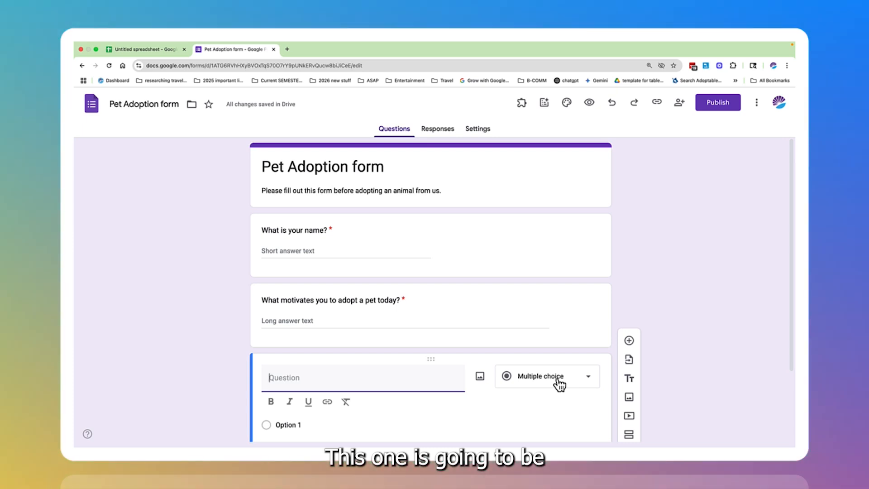
{"action": "left_click", "coordinate": [560, 384]}
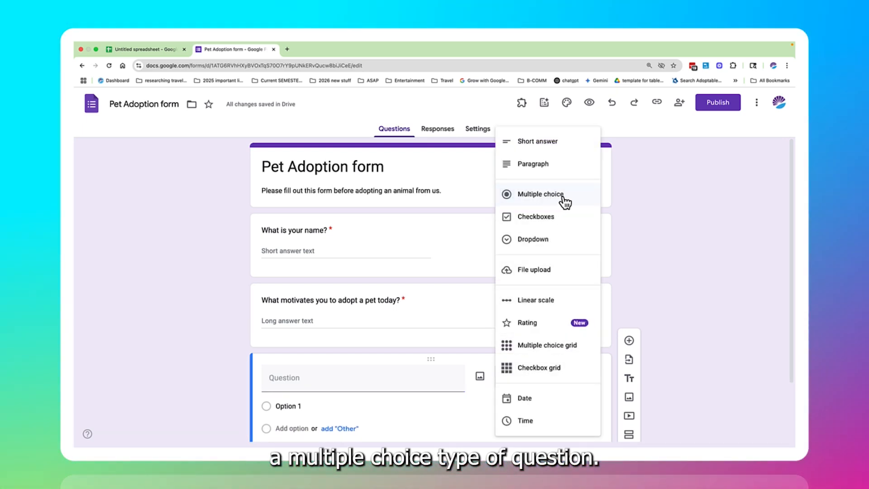
{"action": "left_click", "coordinate": [561, 198]}
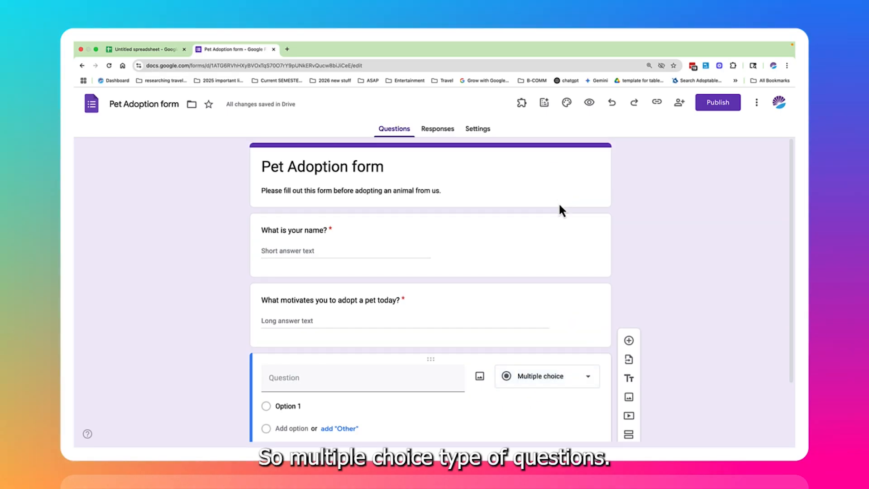
{"action": "scroll", "coordinate": [465, 387], "scroll_direction": "down", "scroll_amount": 3}
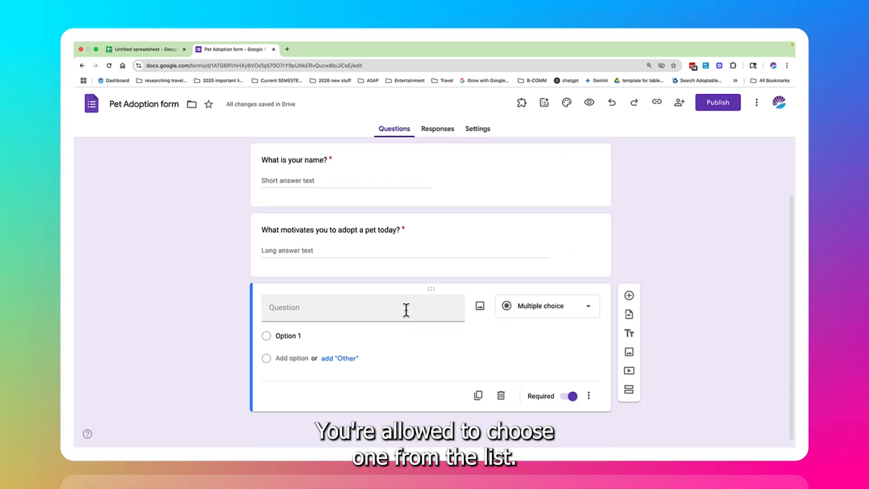
{"action": "left_click", "coordinate": [406, 310]}
{"action": "type", "text": "What type o"}
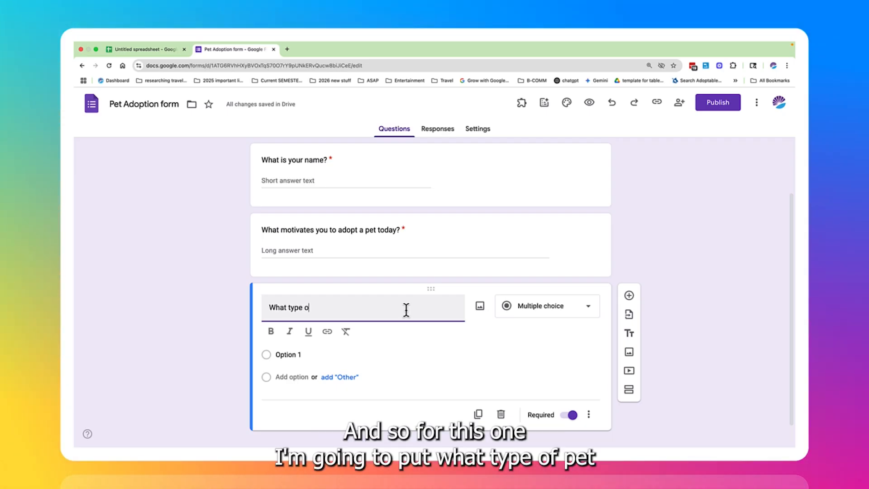
{"action": "type", "text": "f pet woul"}
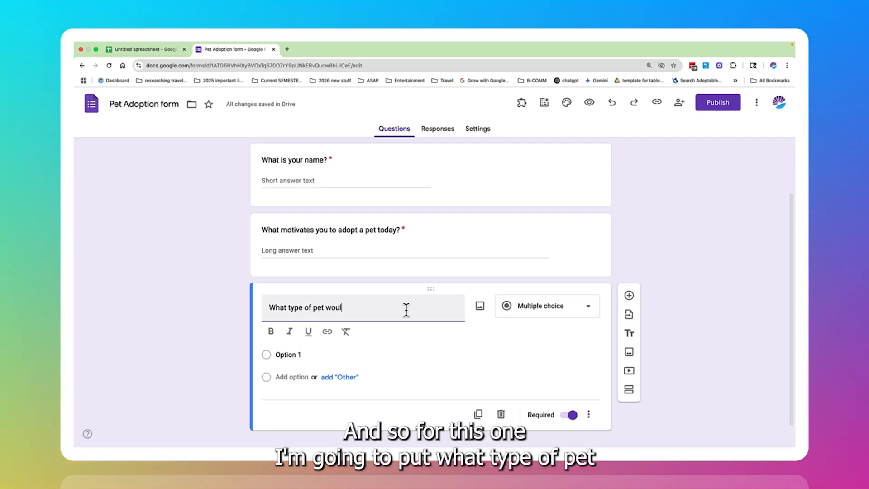
{"action": "type", "text": "d you like to"}
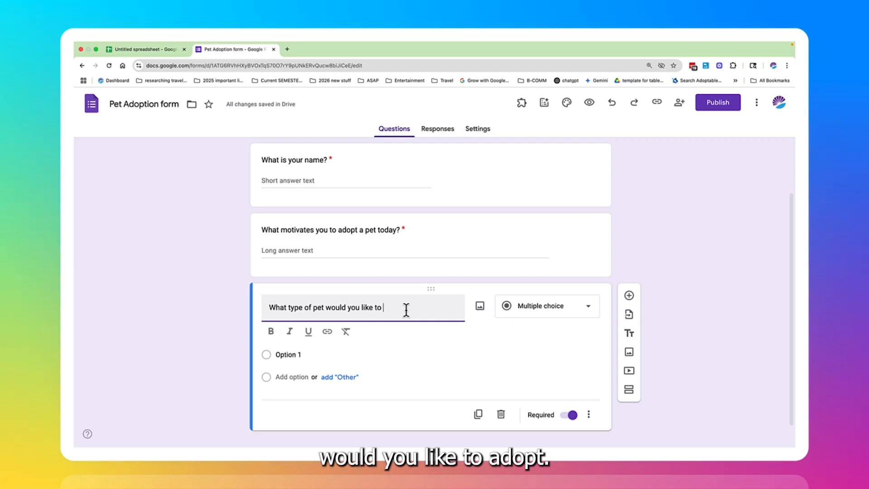
{"action": "type", "text": " adopt?"}
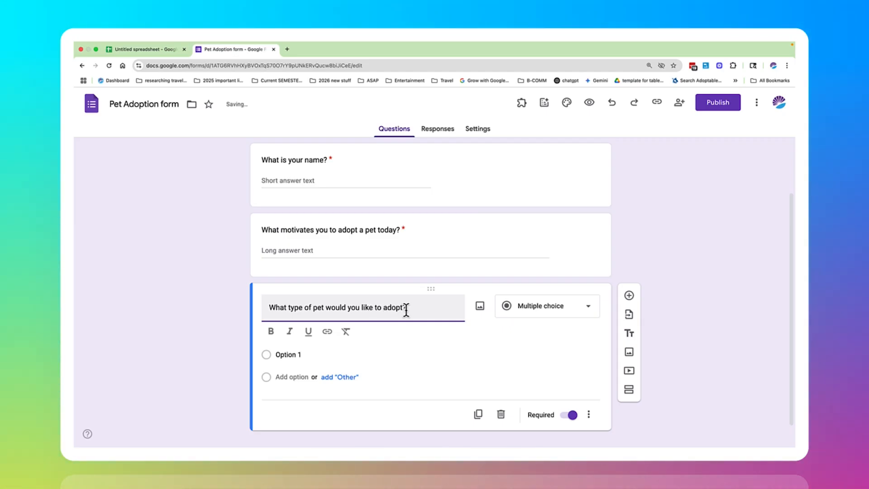
Enter "Dog" and "Cat" as the answer options of the pet type question
{"action": "scroll", "coordinate": [406, 310], "scroll_direction": "down", "scroll_amount": 1}
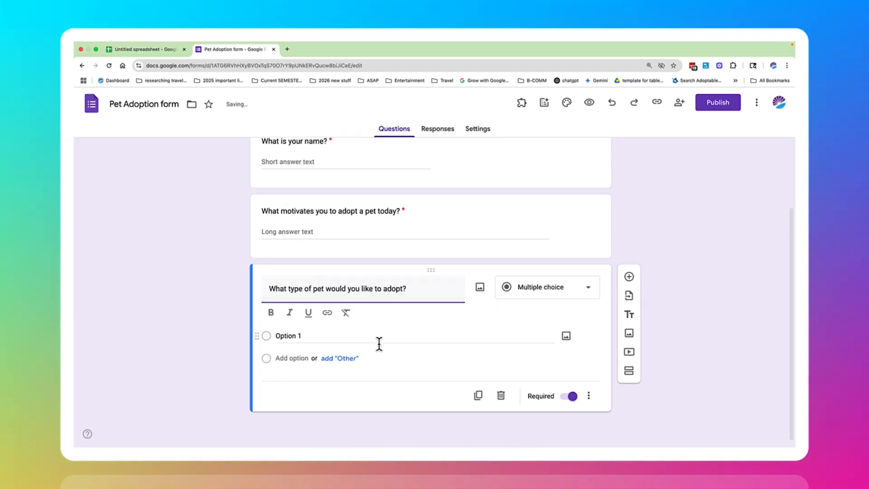
{"action": "left_click", "coordinate": [301, 335]}
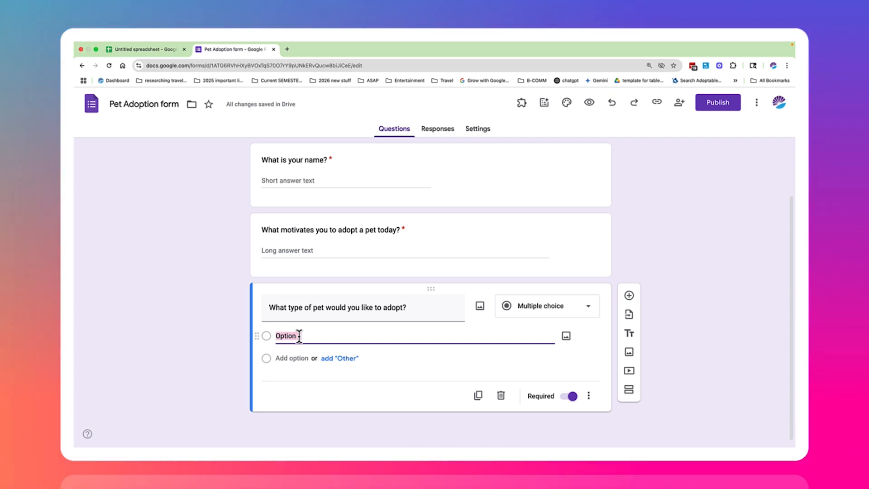
{"action": "type", "text": "D"}
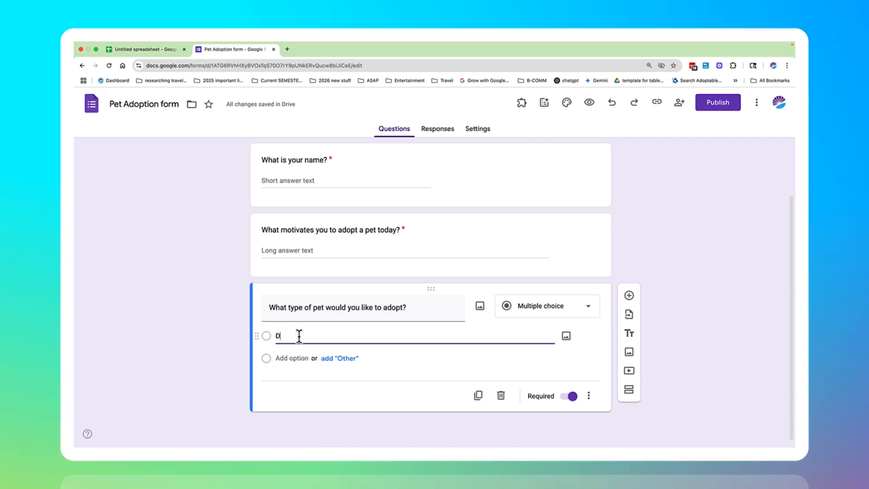
{"action": "type", "text": "og"}
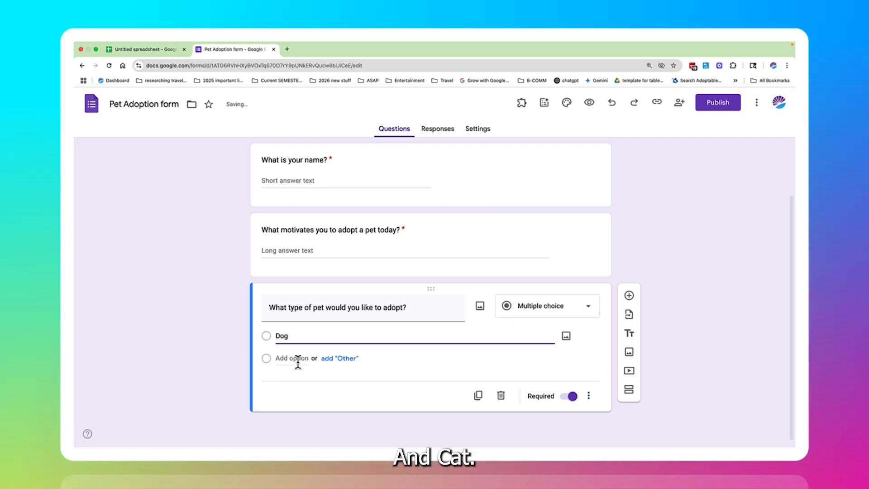
{"action": "left_click", "coordinate": [297, 358]}
{"action": "type", "text": "C"}
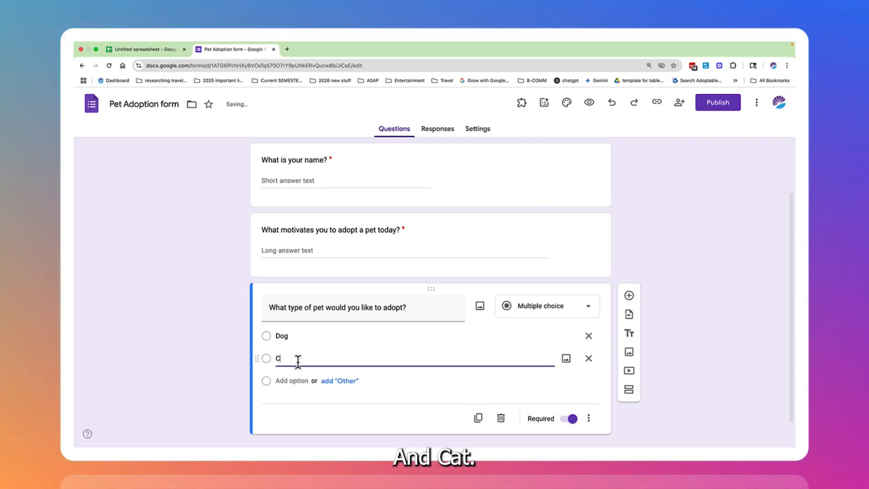
{"action": "type", "text": "at"}
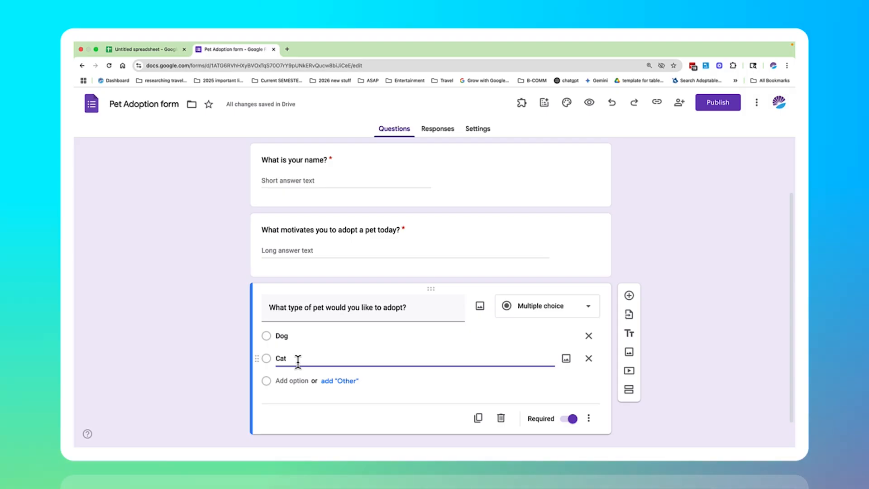
Add a fourth question of type Checkboxes with the text "Do you have other pets in the house?"
{"action": "scroll", "coordinate": [297, 361], "scroll_direction": "down", "scroll_amount": 1}
{"action": "scroll", "coordinate": [298, 361], "scroll_direction": "down", "scroll_amount": 1}
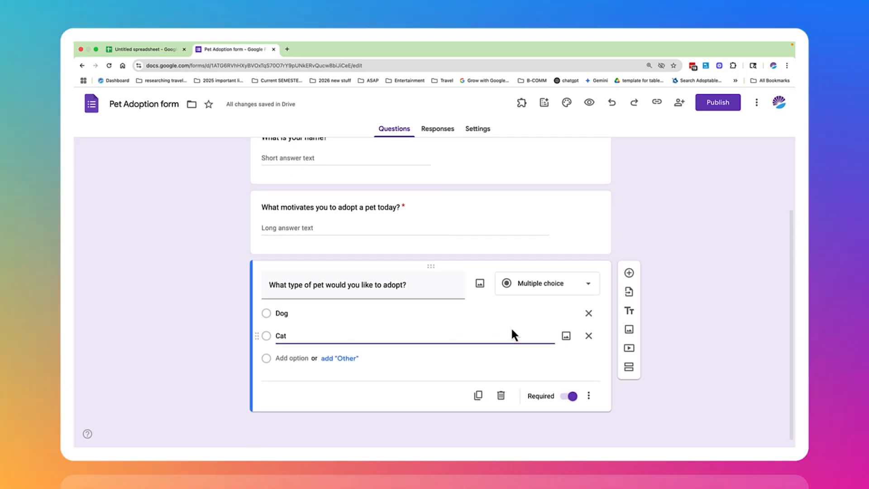
{"action": "left_click", "coordinate": [629, 273]}
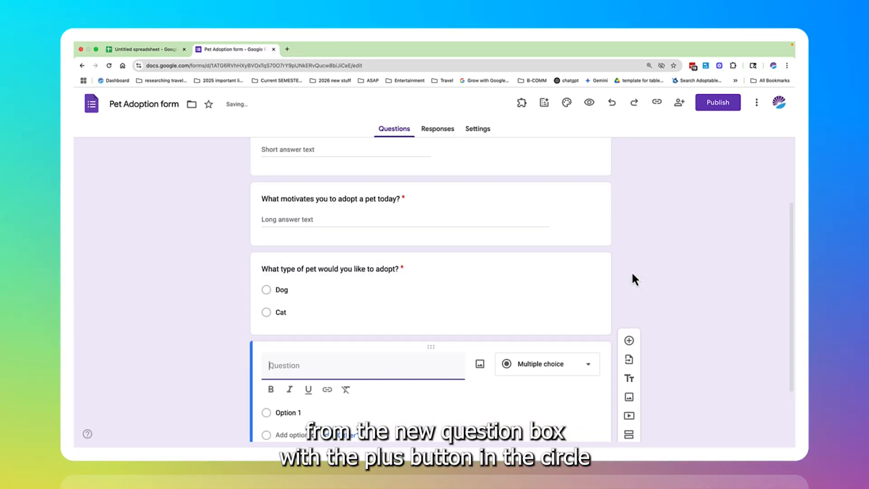
{"action": "left_click", "coordinate": [581, 376]}
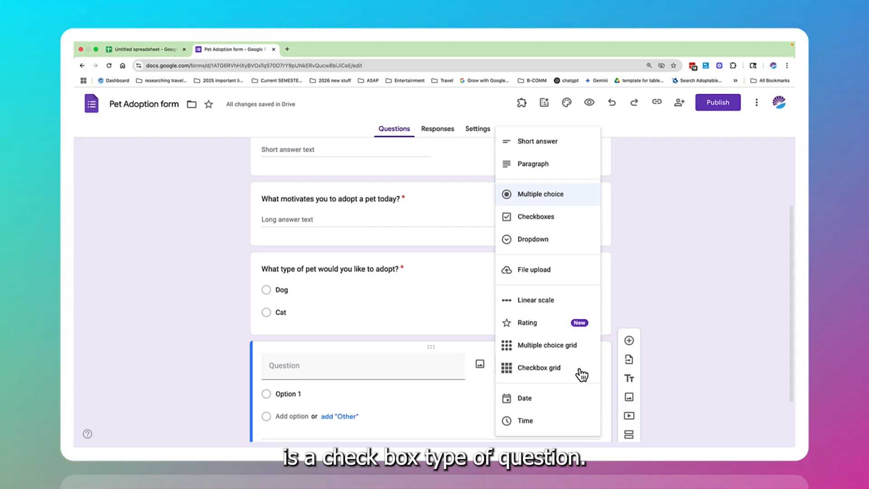
{"action": "left_click", "coordinate": [582, 219]}
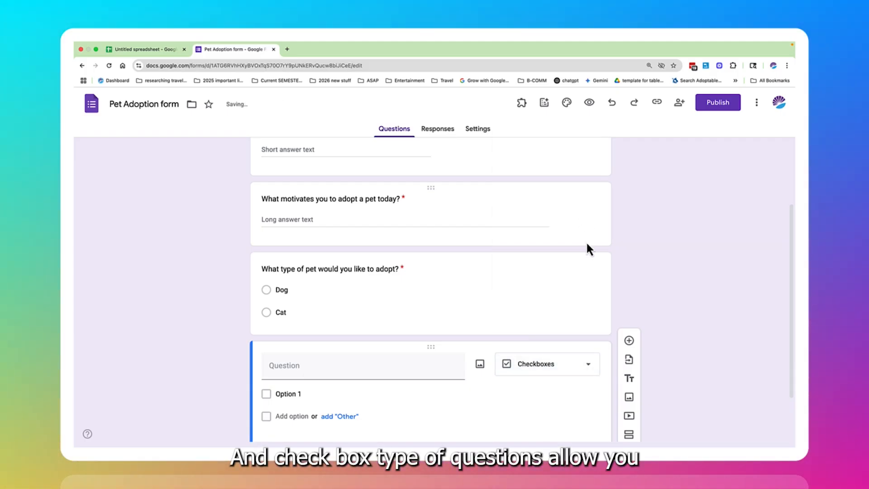
{"action": "scroll", "coordinate": [574, 274], "scroll_direction": "down", "scroll_amount": 2}
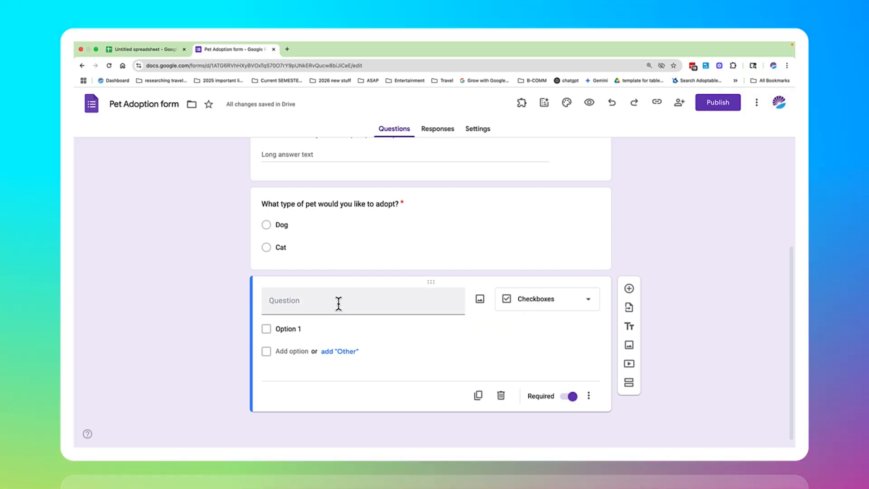
{"action": "left_click", "coordinate": [338, 303]}
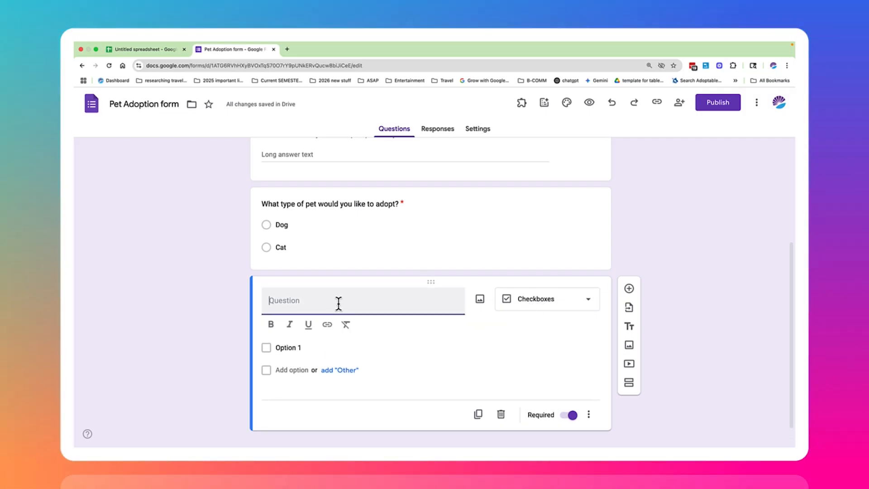
{"action": "type", "text": "Do you have "}
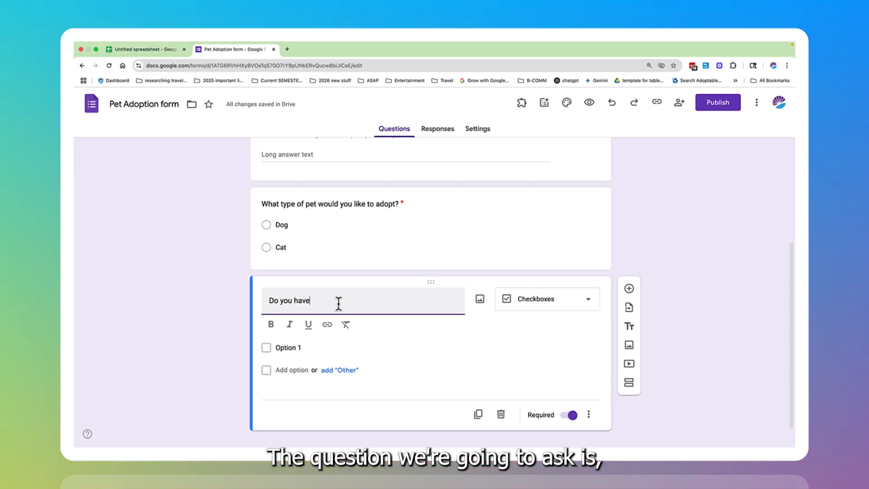
{"action": "type", "text": "other pets in the hous"}
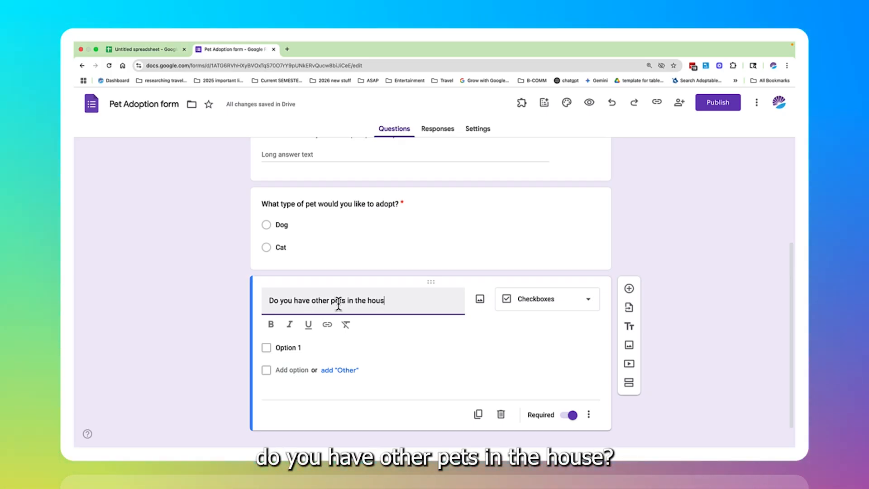
{"action": "type", "text": "e?"}
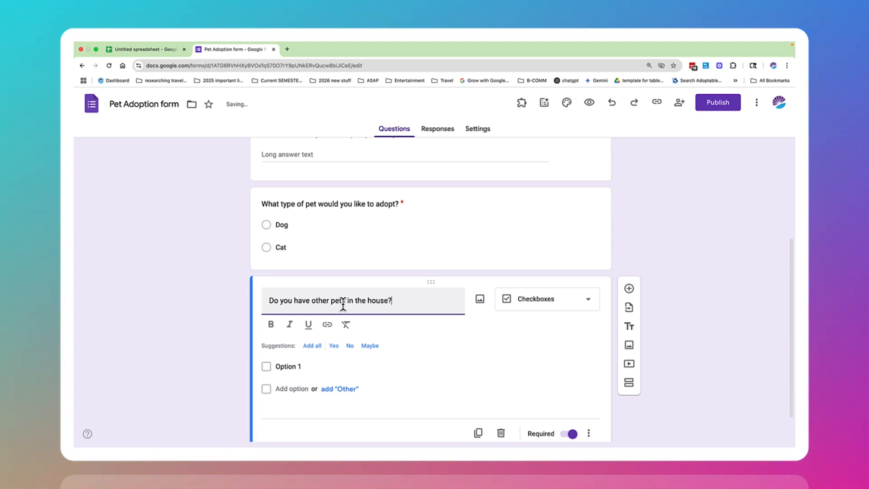
Enter "Dogs", "Cats" and "Turtles" as the first three checkbox options of the other pets question
{"action": "left_click", "coordinate": [283, 367]}
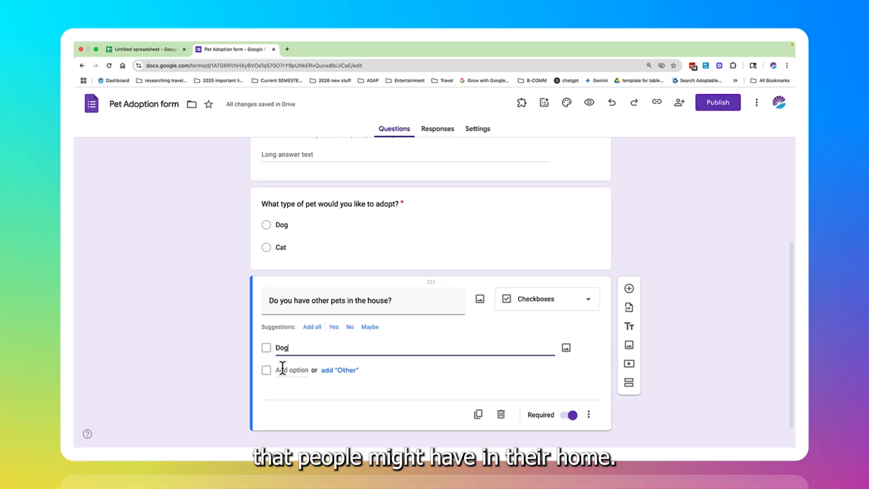
{"action": "key", "text": "Tab"}
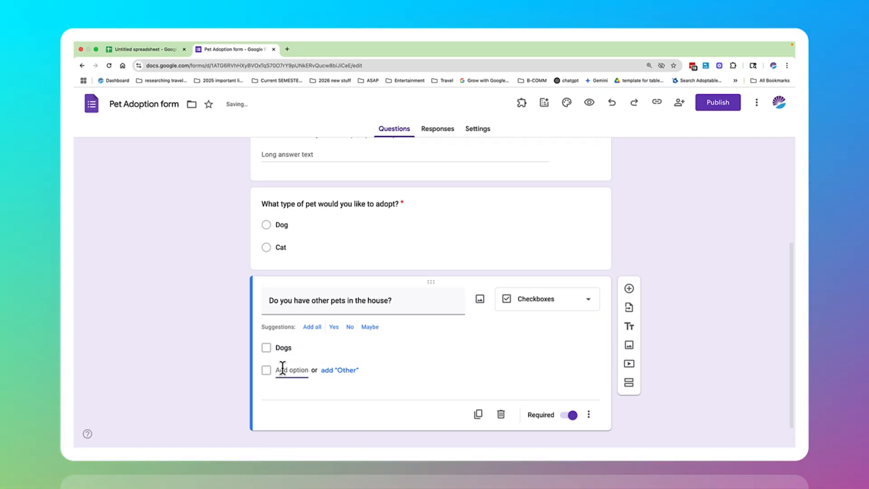
{"action": "left_click", "coordinate": [283, 370]}
{"action": "type", "text": "Cat"}
{"action": "key", "text": "Tab"}
{"action": "key", "text": "Tab"}
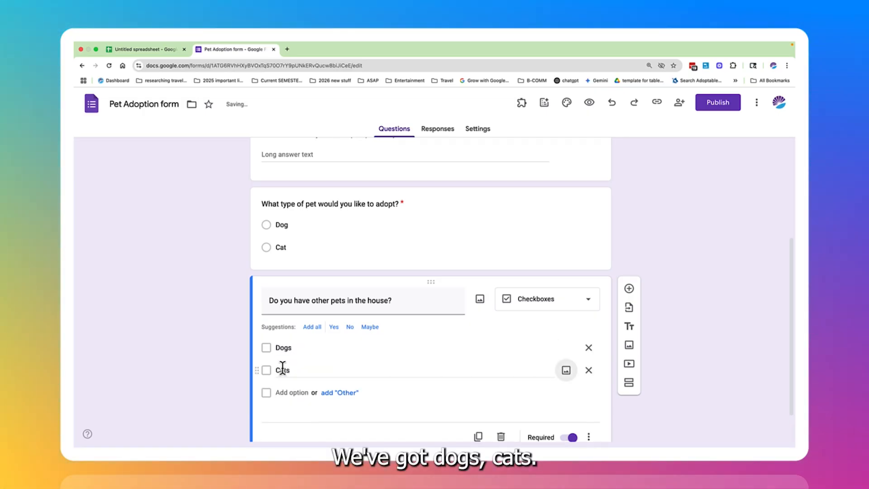
{"action": "key", "text": "Tab"}
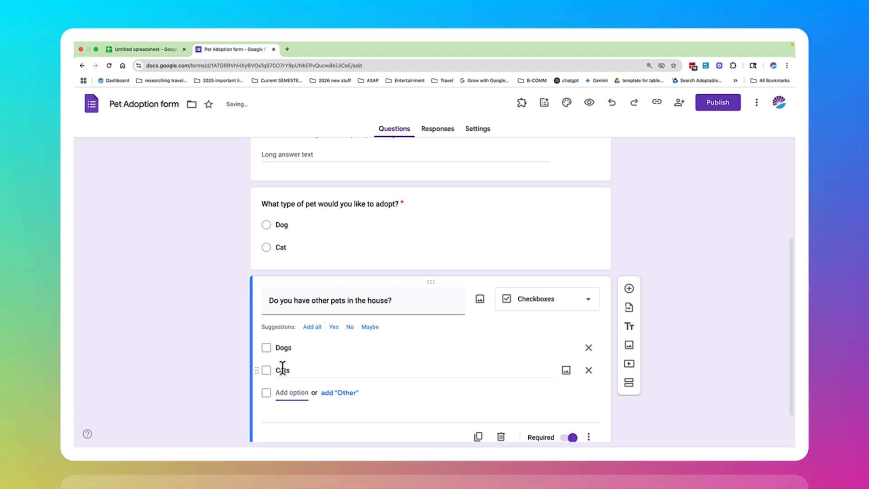
{"action": "type", "text": "Turtles"}
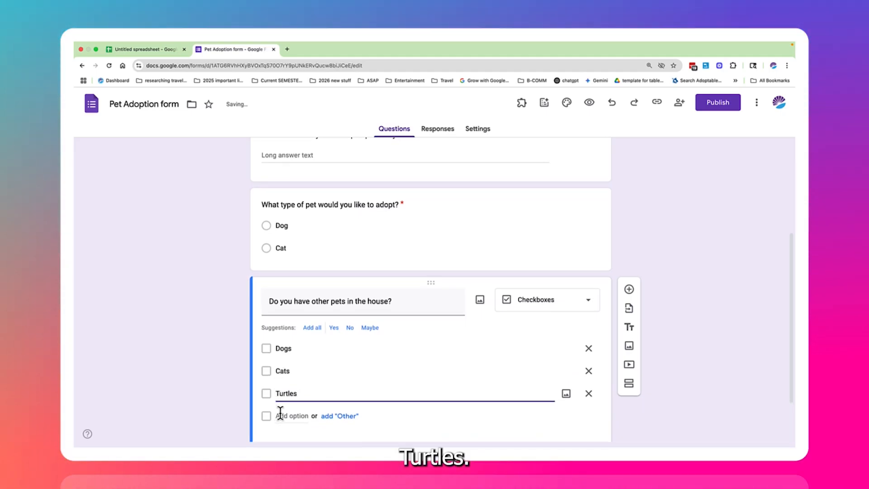
Add "Rabbits" and "Guinea Pigs" as further checkbox options of the other pets question
{"action": "left_click", "coordinate": [284, 414]}
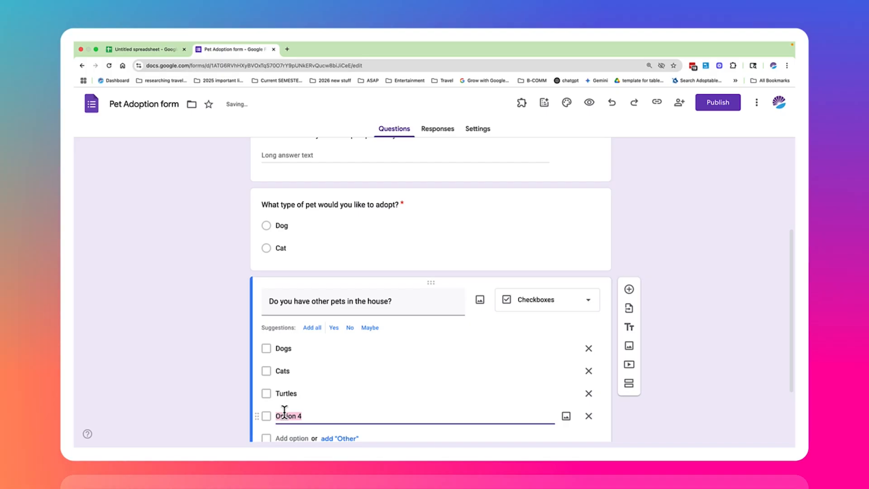
{"action": "type", "text": "Rab"}
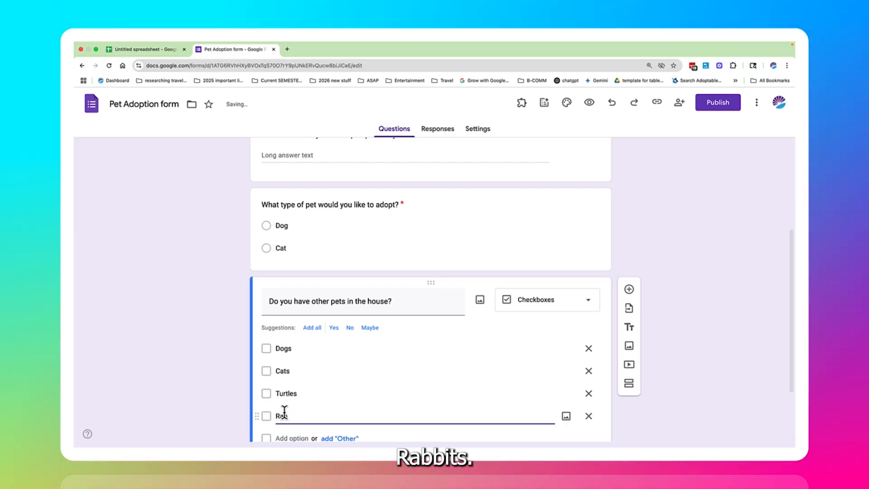
{"action": "type", "text": "bits"}
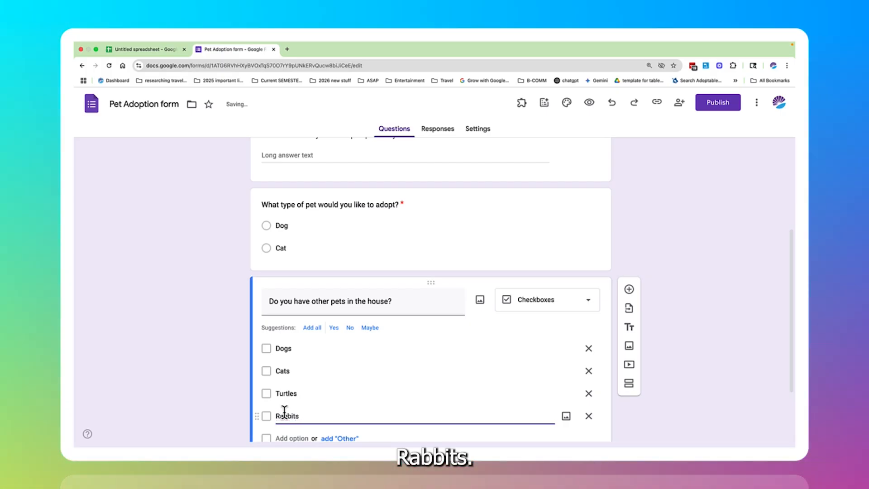
{"action": "scroll", "coordinate": [284, 410], "scroll_direction": "down", "scroll_amount": 3}
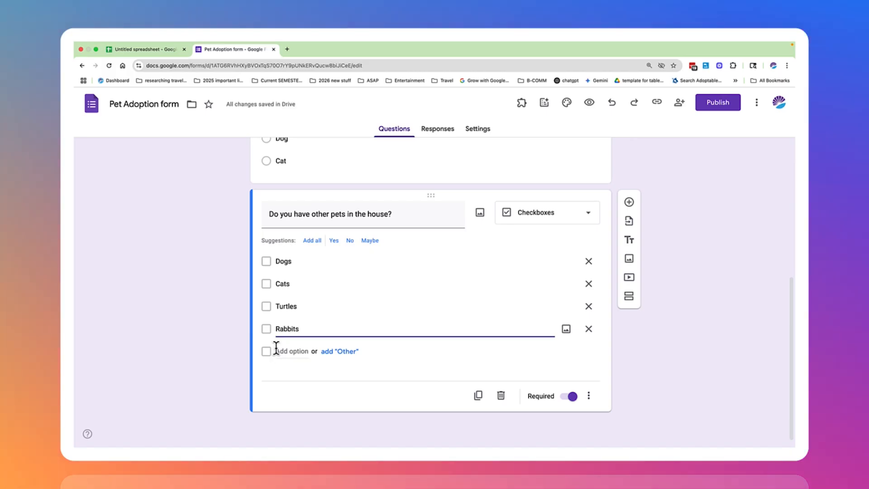
{"action": "left_click", "coordinate": [276, 351]}
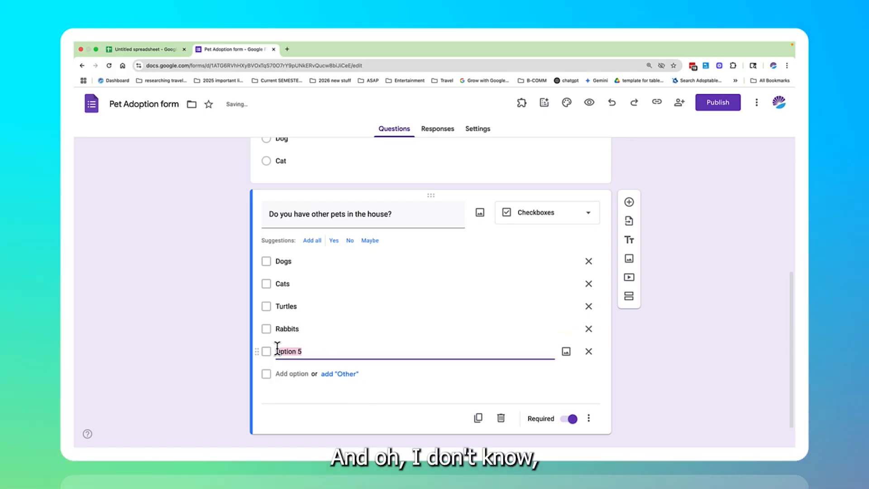
{"action": "type", "text": "Guinea"}
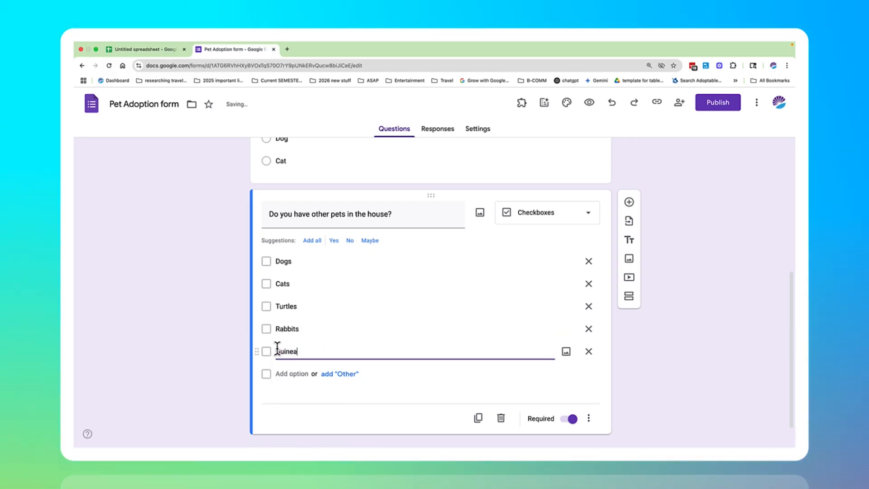
{"action": "type", "text": " Pigs"}
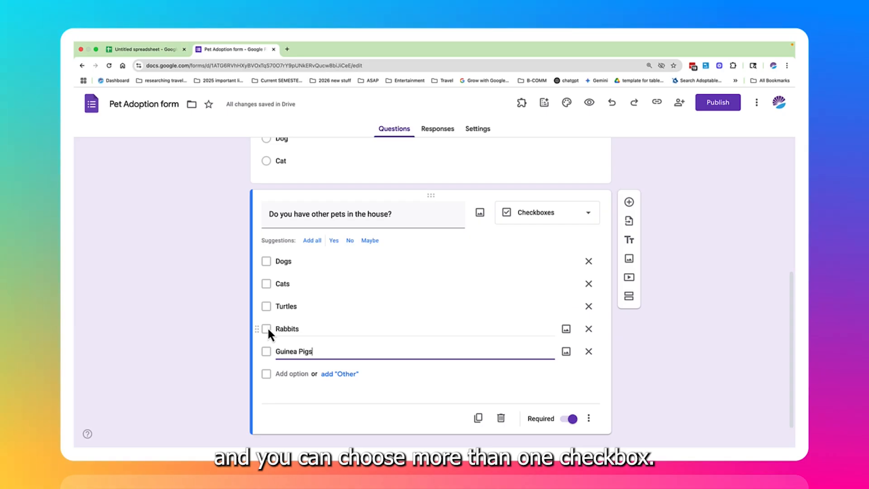
Add a Dropdown question "Do you have an outdoor space for your new pet?" with the suggested answers "No" and "Yes" as its options
{"action": "left_click", "coordinate": [629, 203]}
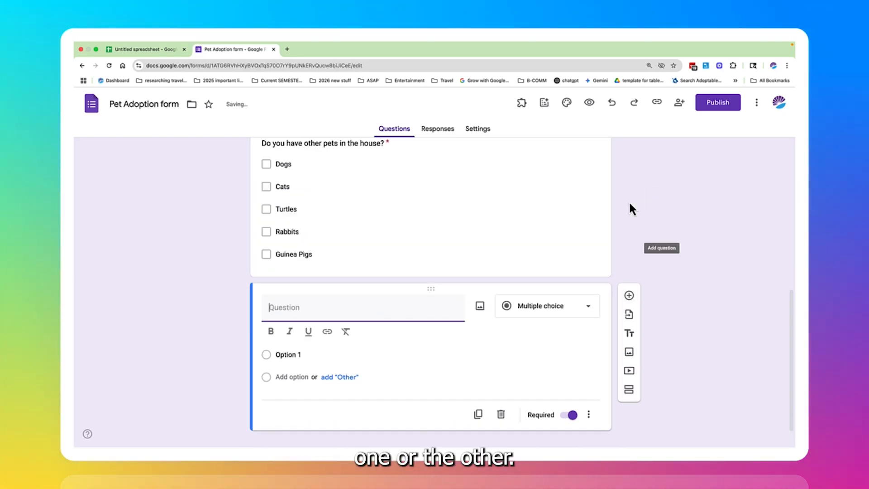
{"action": "left_click", "coordinate": [569, 310]}
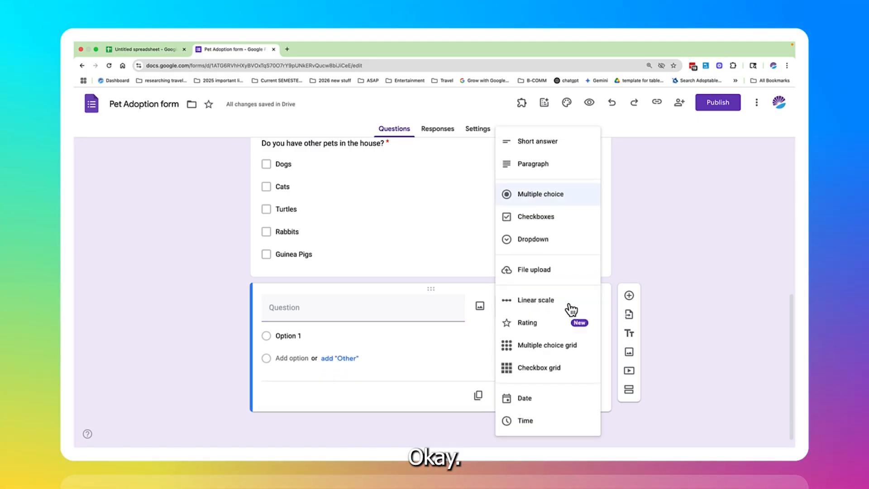
{"action": "left_click", "coordinate": [562, 246]}
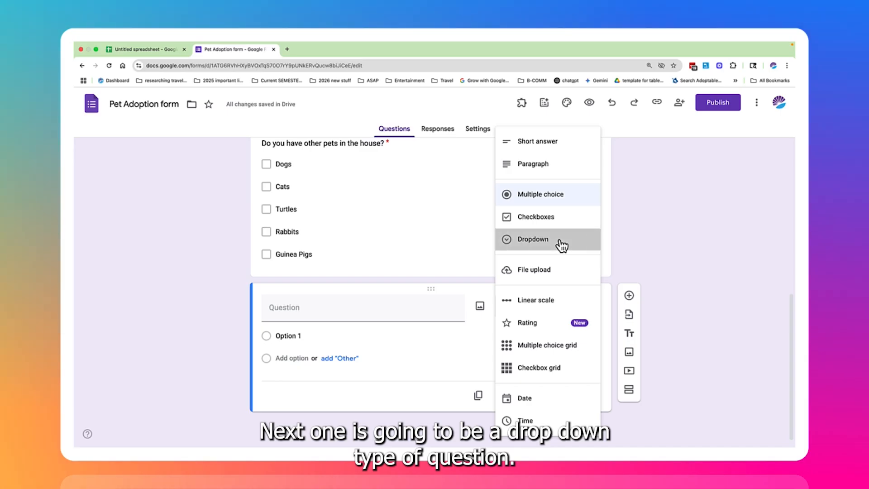
{"action": "left_click", "coordinate": [384, 309]}
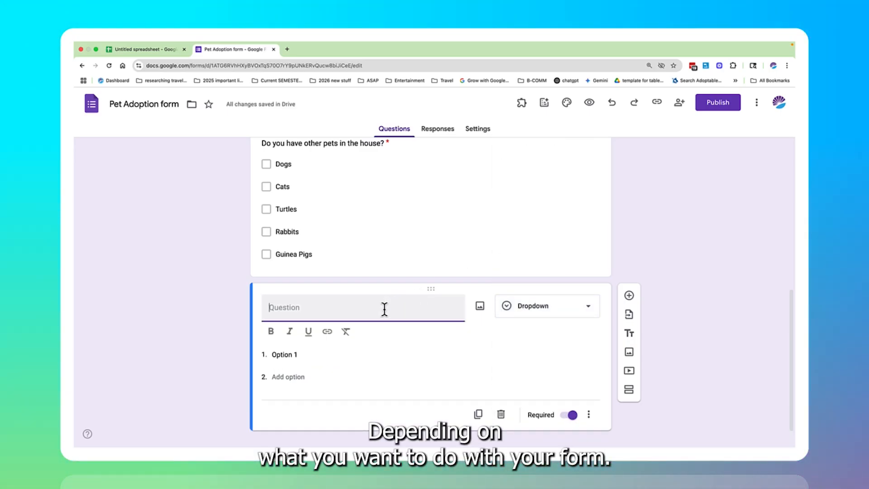
{"action": "type", "text": "Do you "}
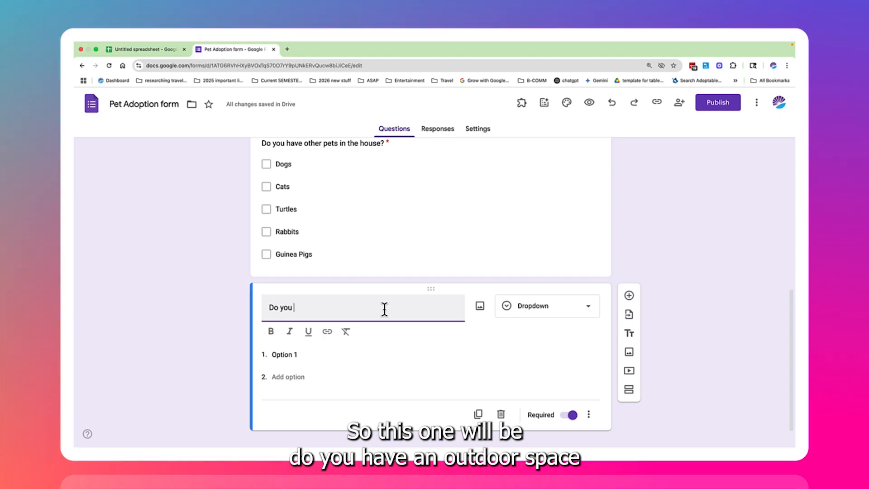
{"action": "type", "text": "have an"}
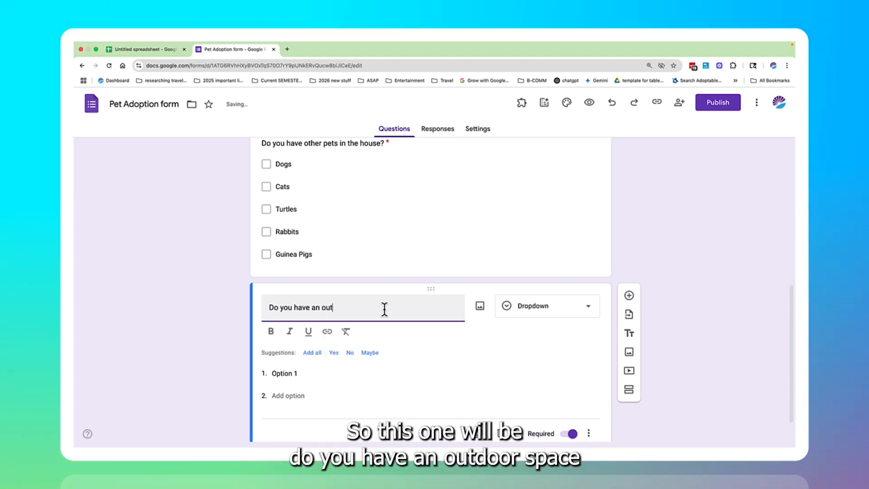
{"action": "type", "text": "outdoor spac"}
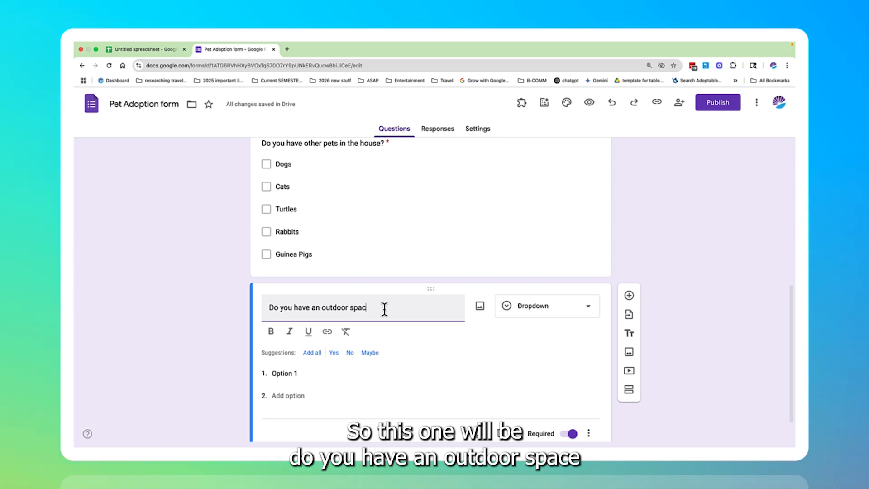
{"action": "type", "text": "e for your ne"}
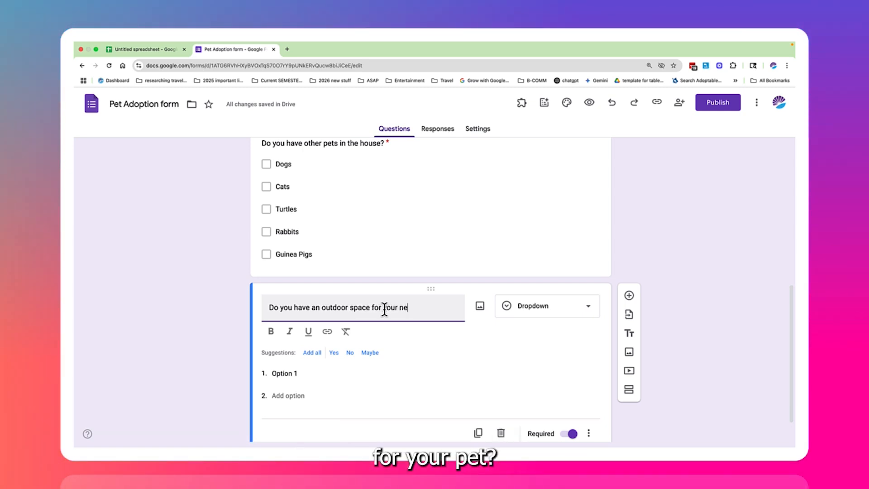
{"action": "type", "text": "w pet?"}
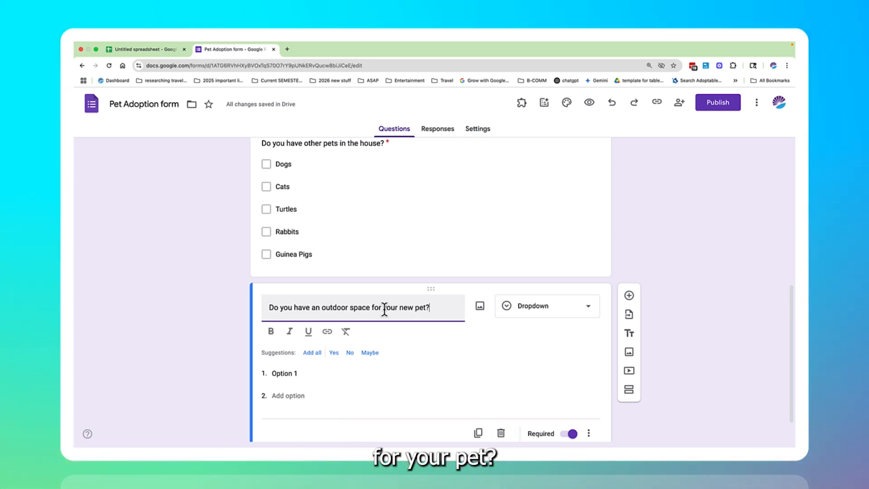
{"action": "left_click", "coordinate": [335, 354]}
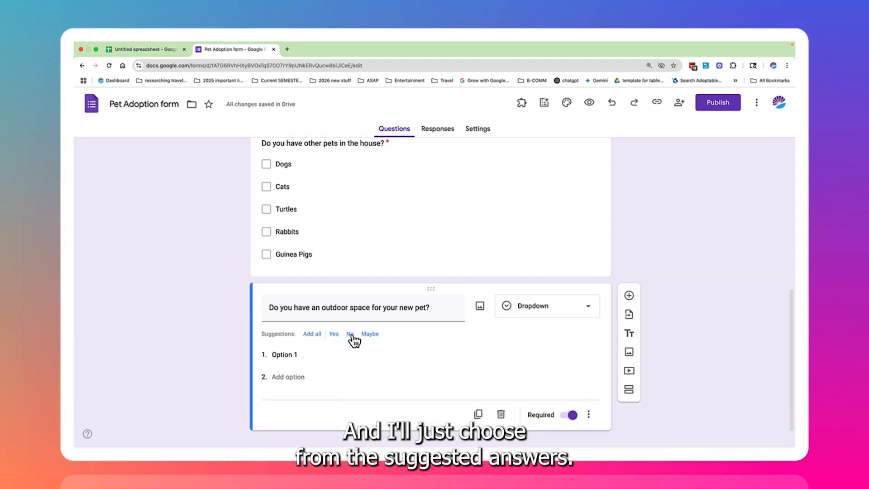
{"action": "left_click", "coordinate": [333, 335]}
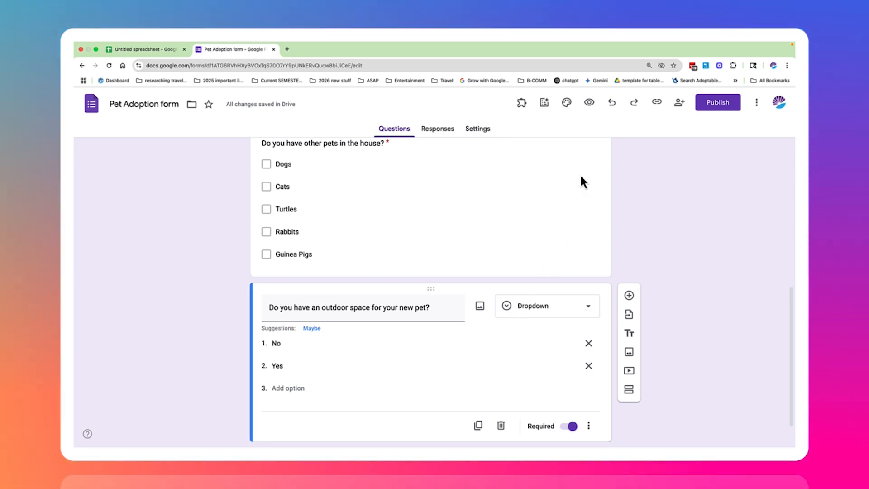
Preview the form, examine the answer choices of the outdoor space dropdown, and return to editing the form
{"action": "left_click", "coordinate": [589, 102]}
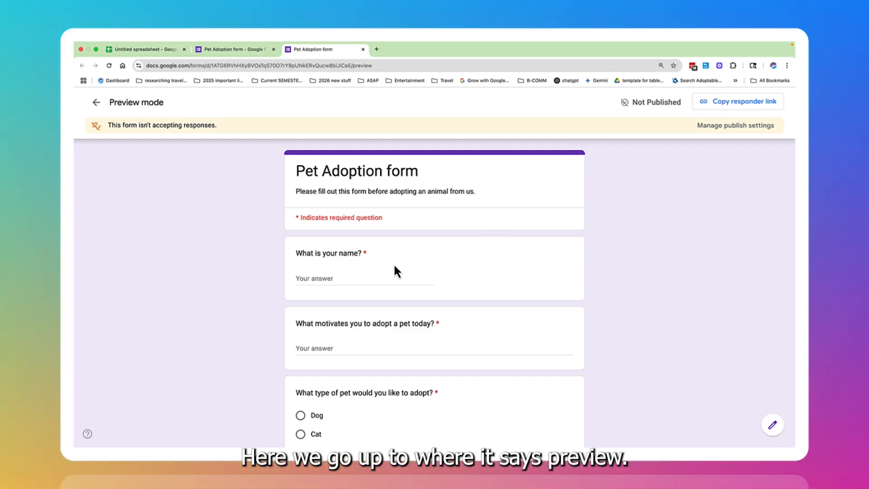
{"action": "scroll", "coordinate": [392, 276], "scroll_direction": "down", "scroll_amount": 3}
{"action": "scroll", "coordinate": [393, 281], "scroll_direction": "down", "scroll_amount": 3}
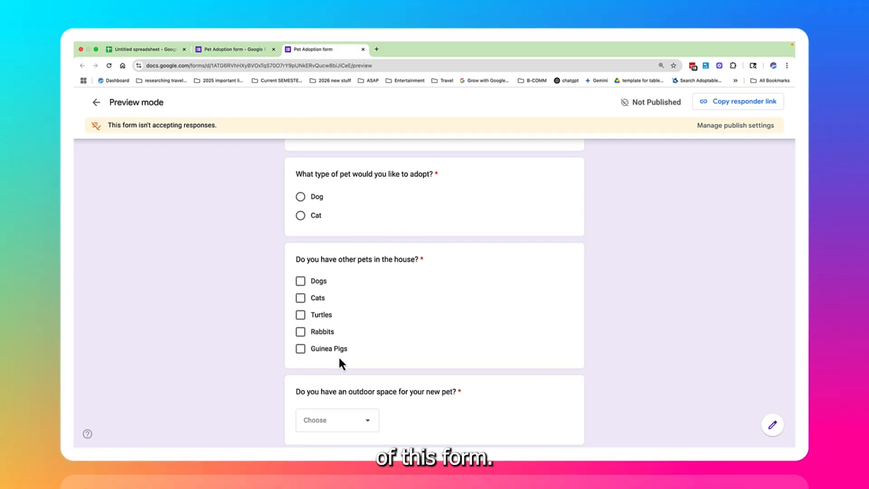
{"action": "scroll", "coordinate": [357, 301], "scroll_direction": "down", "scroll_amount": 3}
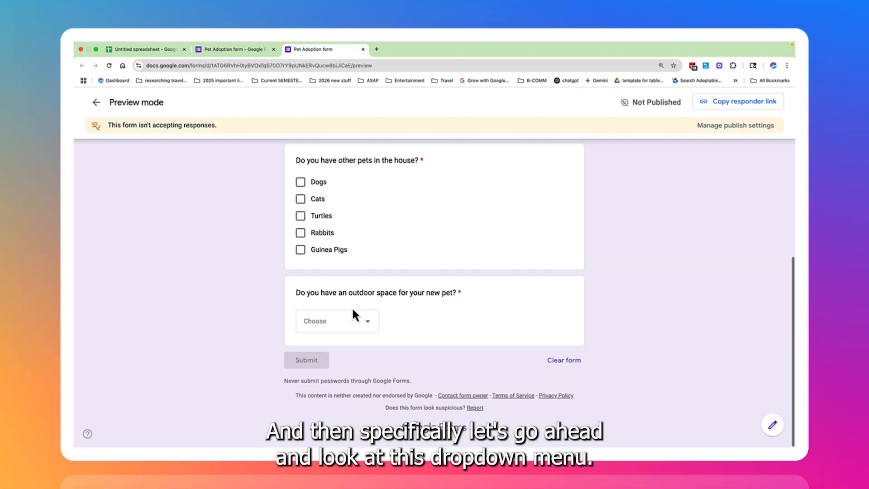
{"action": "left_click", "coordinate": [369, 329]}
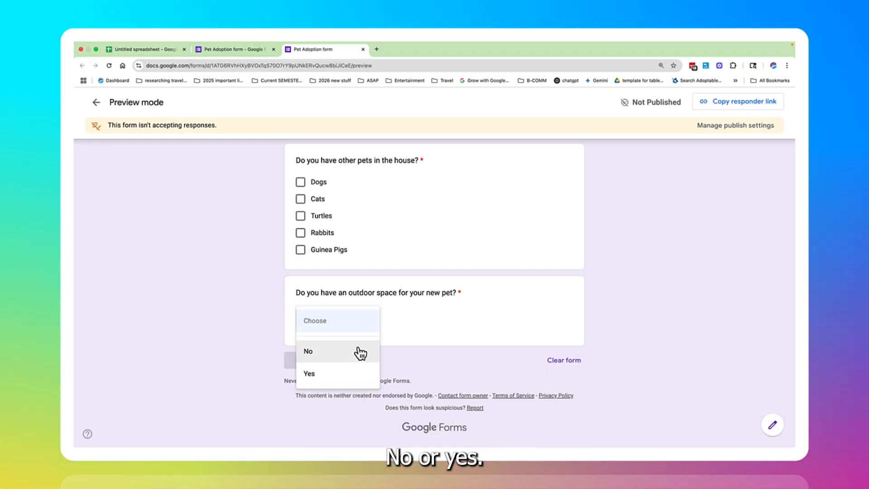
{"action": "left_click", "coordinate": [384, 321]}
{"action": "left_click", "coordinate": [369, 323]}
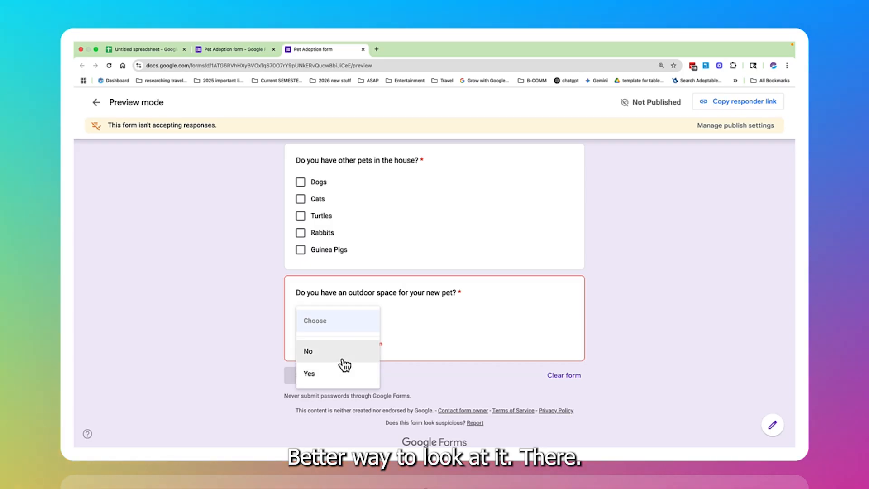
{"action": "left_click", "coordinate": [362, 328]}
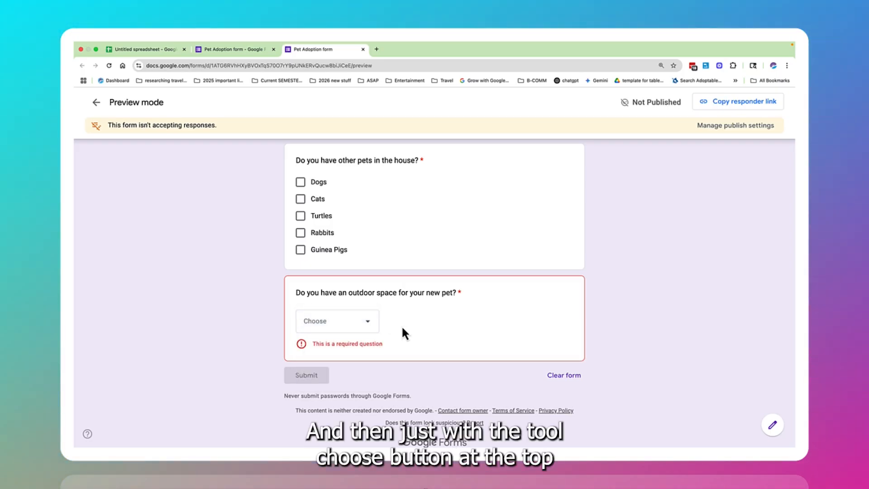
{"action": "left_click", "coordinate": [772, 425]}
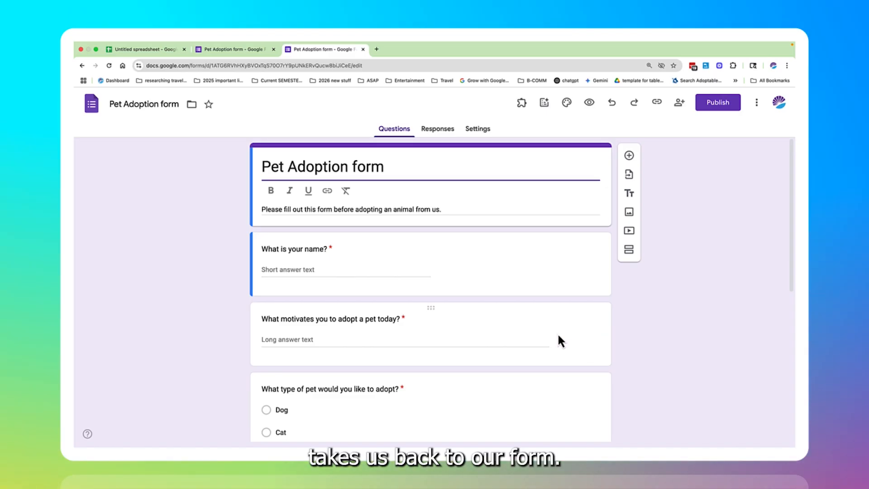
Add a Linear scale question after the outdoor space question with the text "How allergic to cats are you?"
{"action": "scroll", "coordinate": [562, 337], "scroll_direction": "down", "scroll_amount": 5}
{"action": "scroll", "coordinate": [561, 338], "scroll_direction": "down", "scroll_amount": 5}
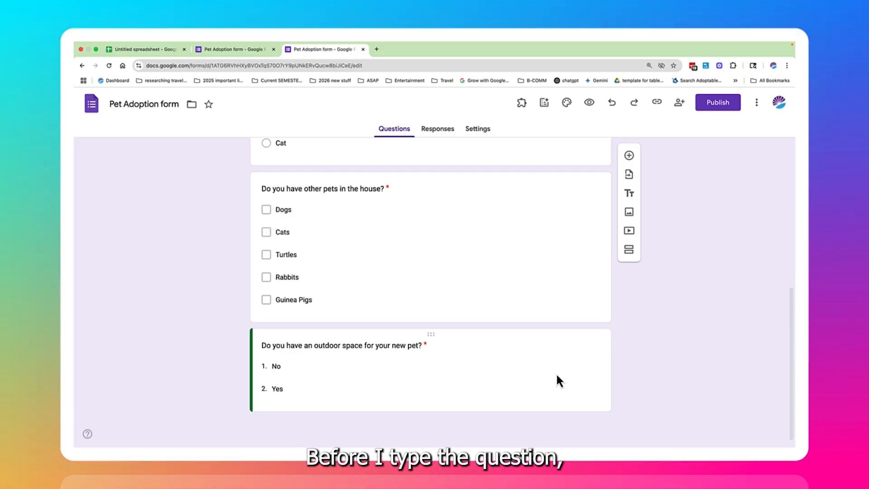
{"action": "left_click", "coordinate": [556, 375]}
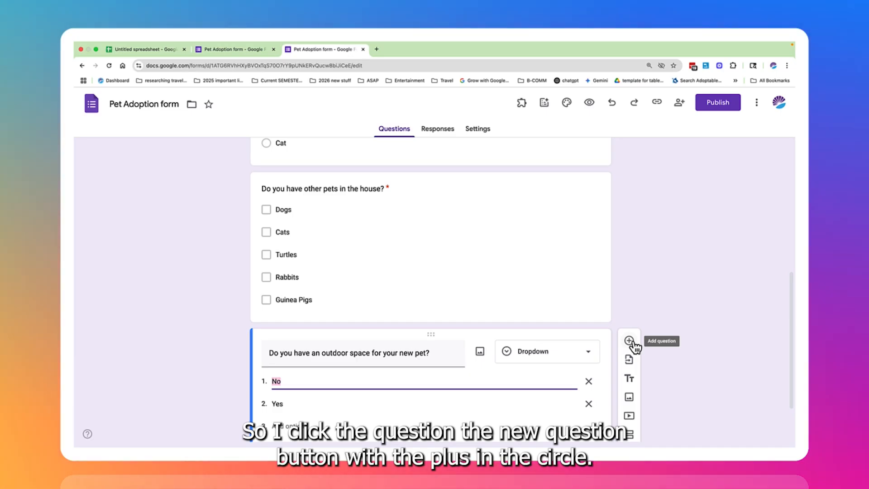
{"action": "left_click", "coordinate": [630, 341]}
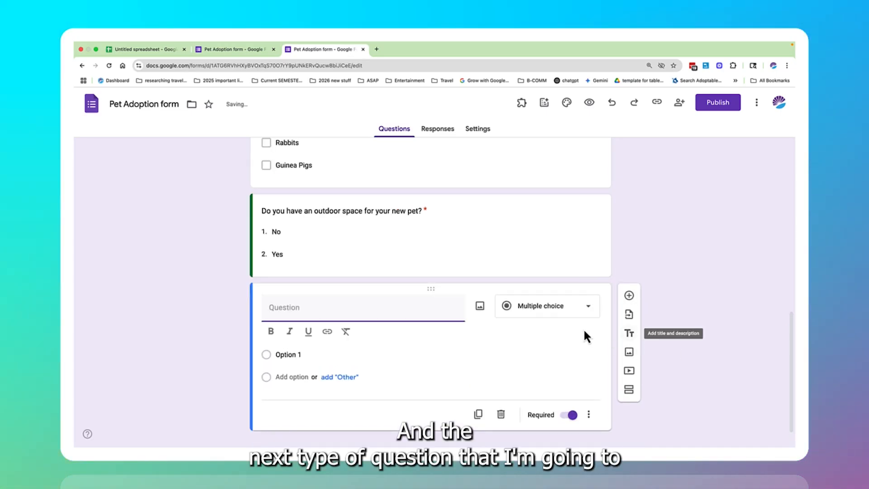
{"action": "left_click", "coordinate": [579, 310]}
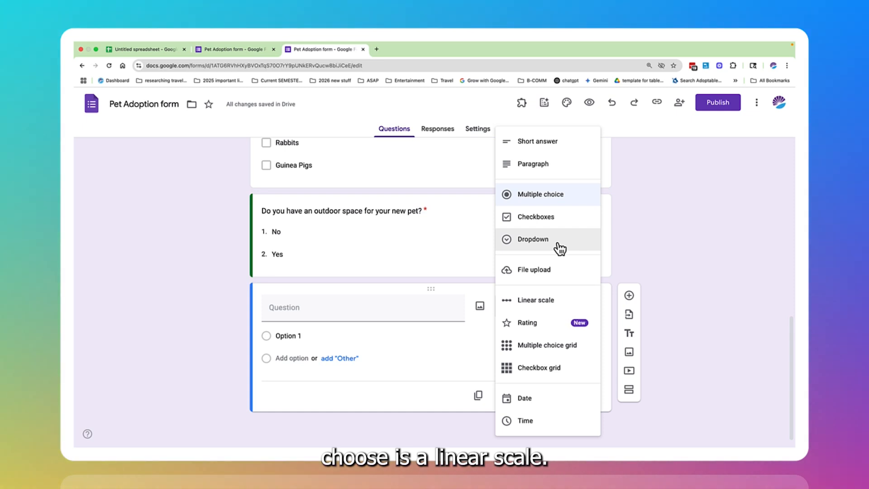
{"action": "left_click", "coordinate": [542, 305]}
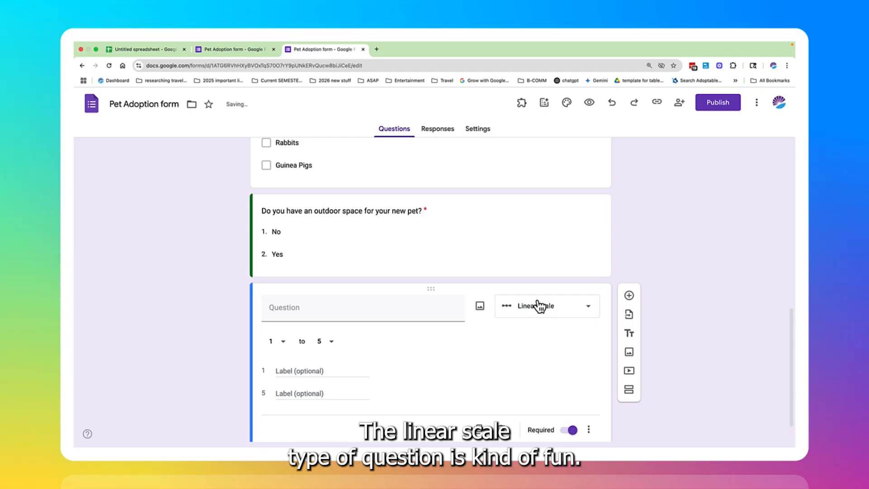
{"action": "left_click", "coordinate": [392, 303]}
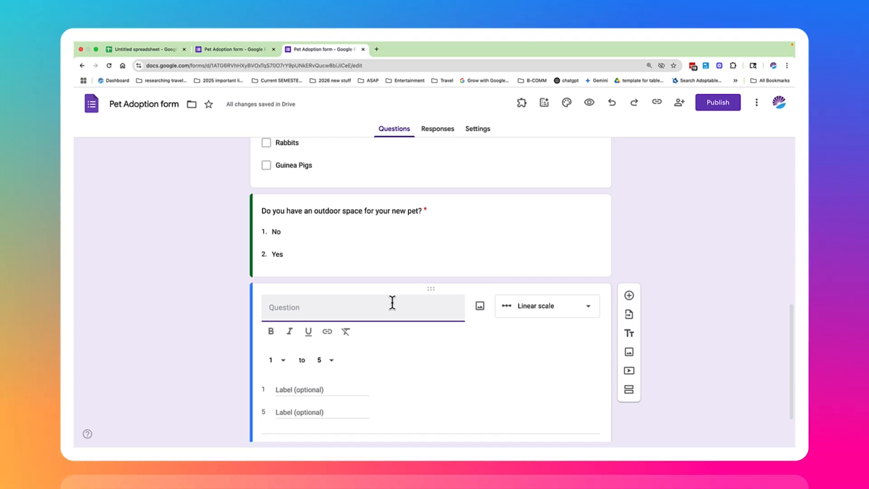
{"action": "type", "text": "How alle"}
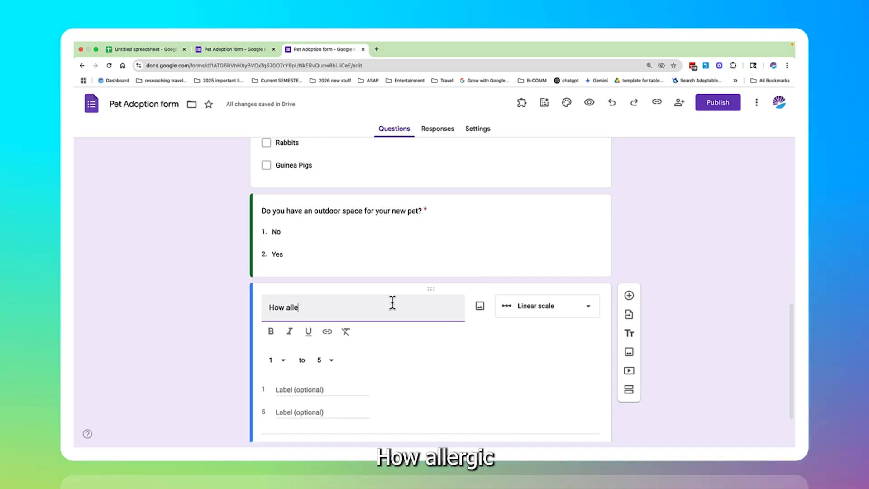
{"action": "type", "text": "rgic to "}
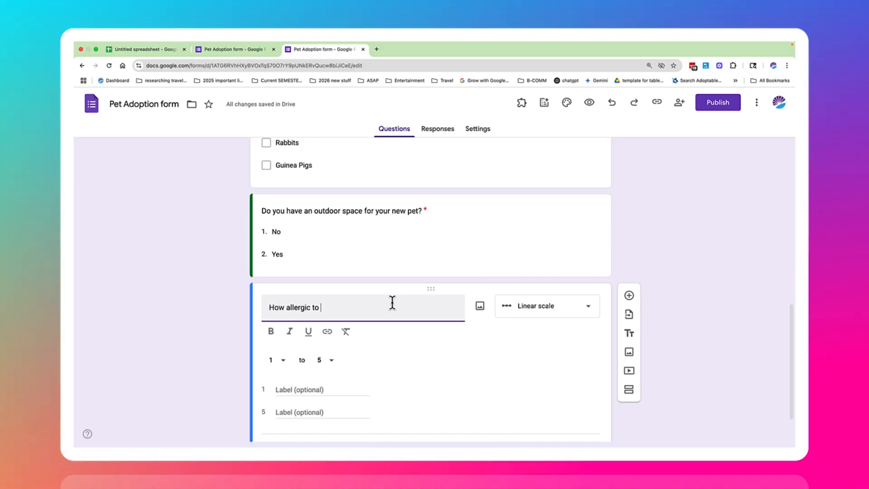
{"action": "type", "text": "cats a"}
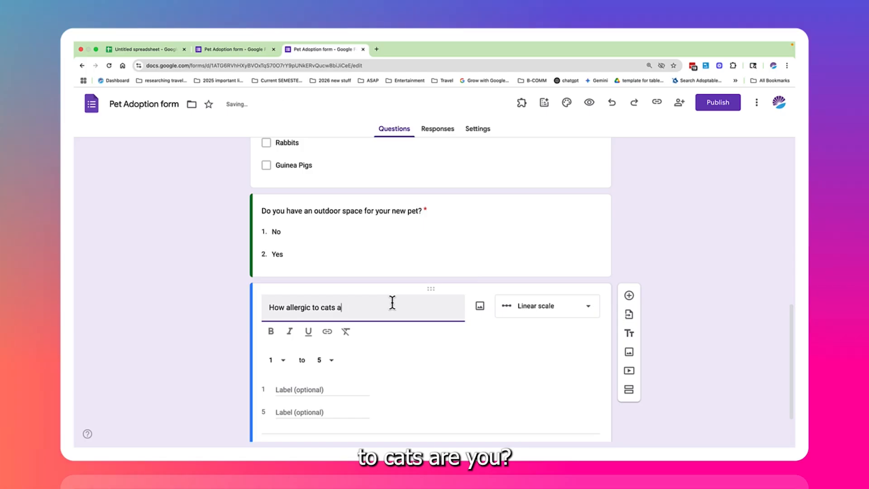
{"action": "type", "text": "re you?"}
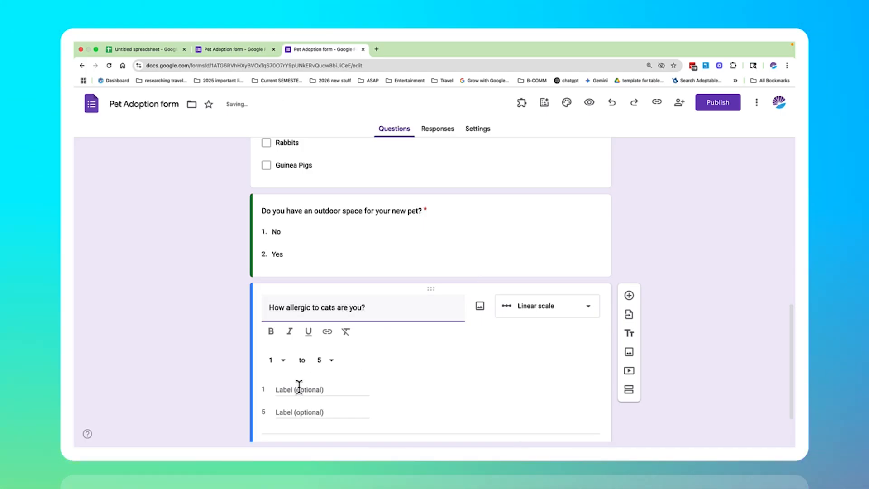
Label the cat allergy scale "Not allergic at all" at 1 and "Highly allergic" at 5
{"action": "left_click", "coordinate": [299, 390]}
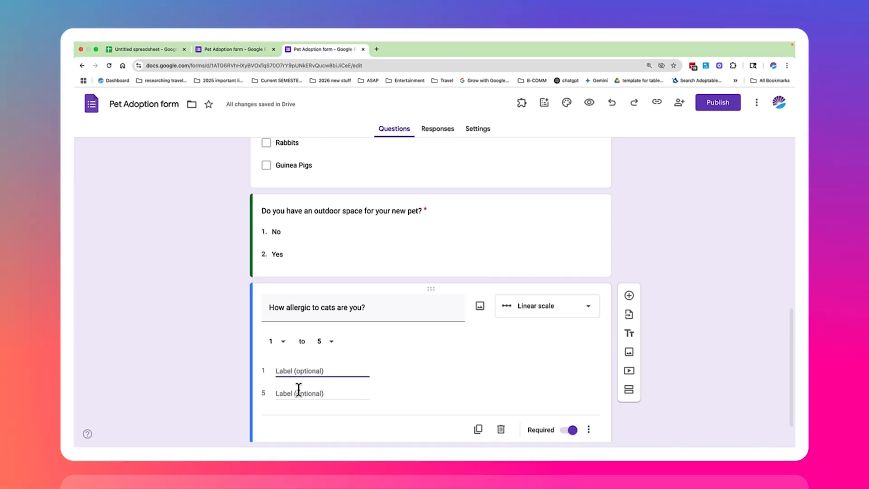
{"action": "type", "text": "Not allergic at all"}
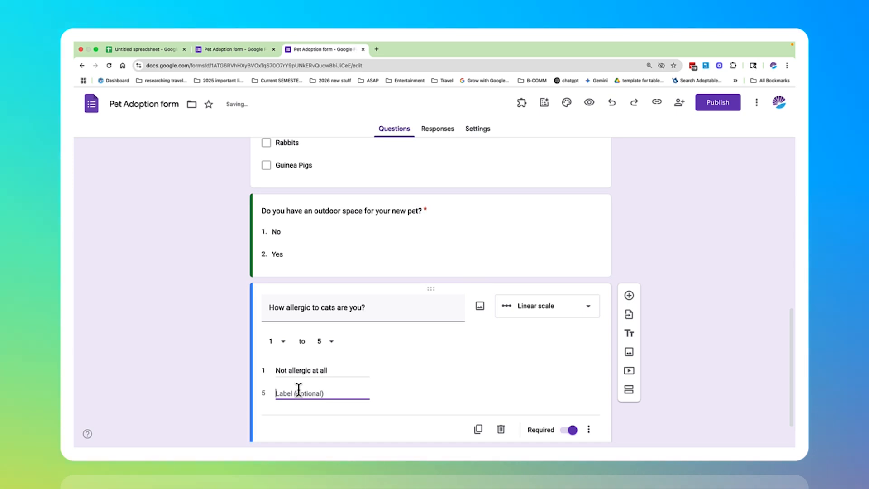
{"action": "type", "text": "Highly "}
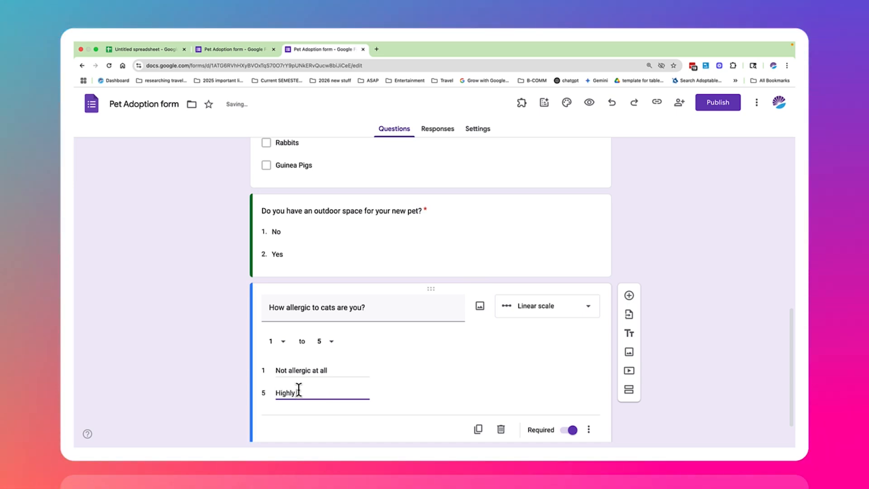
{"action": "type", "text": "allerg"}
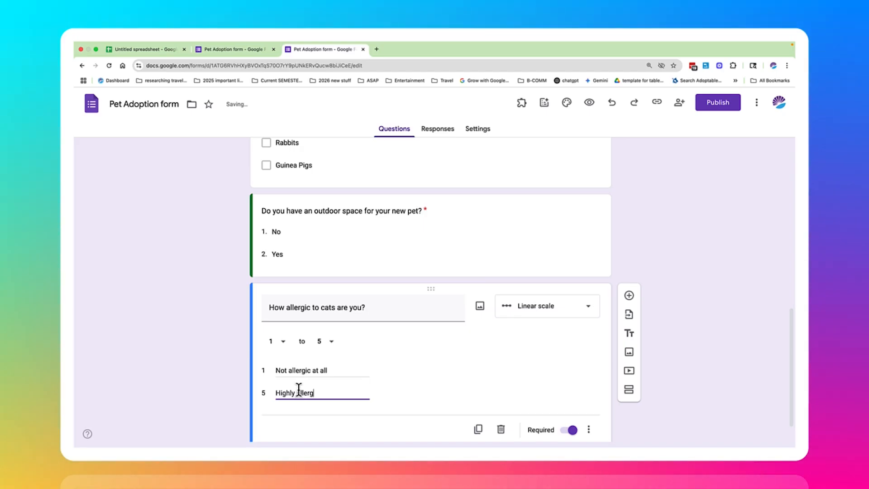
{"action": "type", "text": "ic"}
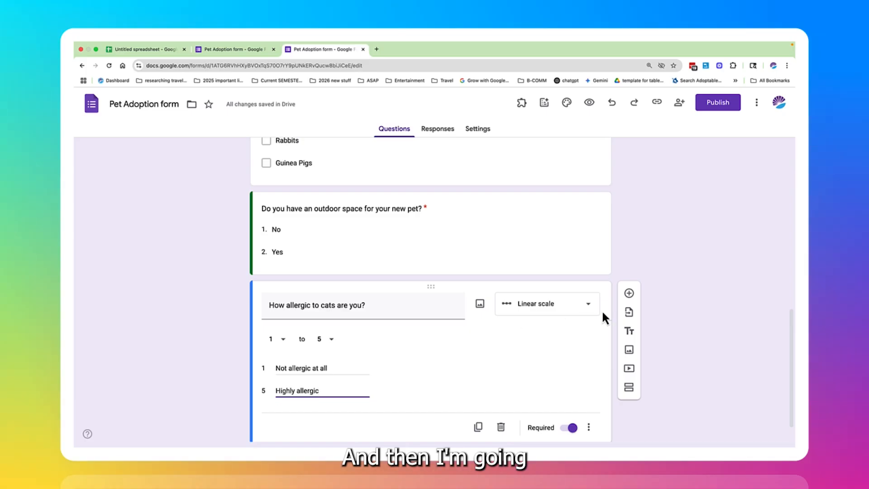
Add a Rating question after the cat allergy question, keeping a scale of 5 stars
{"action": "left_click", "coordinate": [630, 294]}
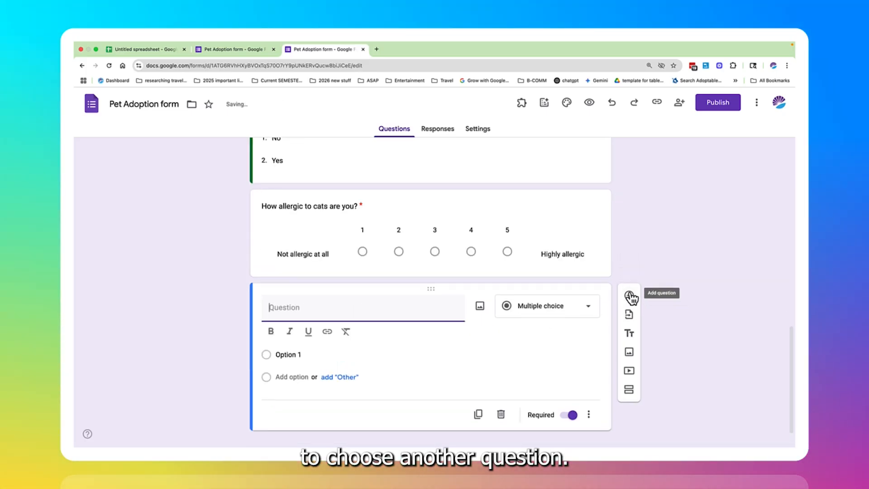
{"action": "left_click", "coordinate": [578, 312]}
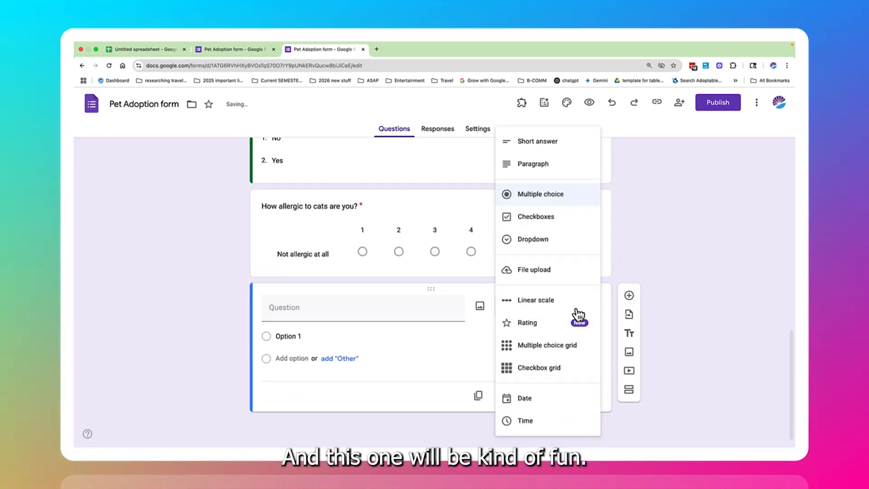
{"action": "left_click", "coordinate": [560, 326]}
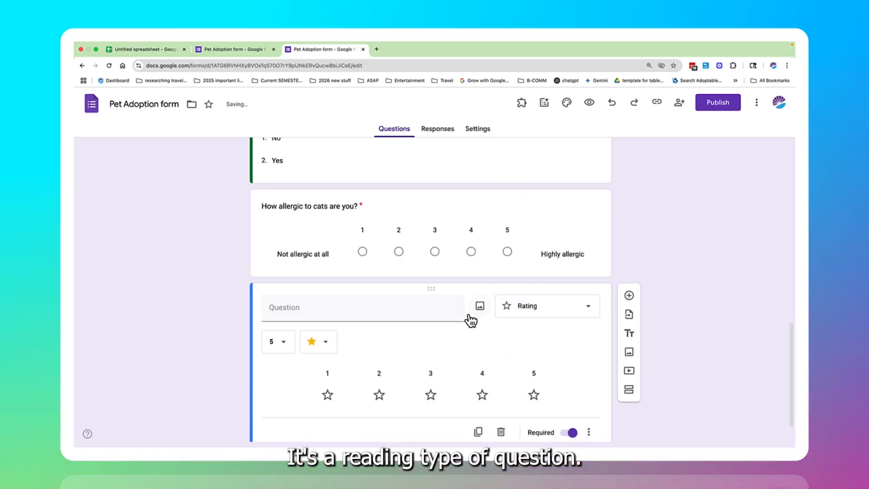
{"action": "left_click", "coordinate": [283, 349]}
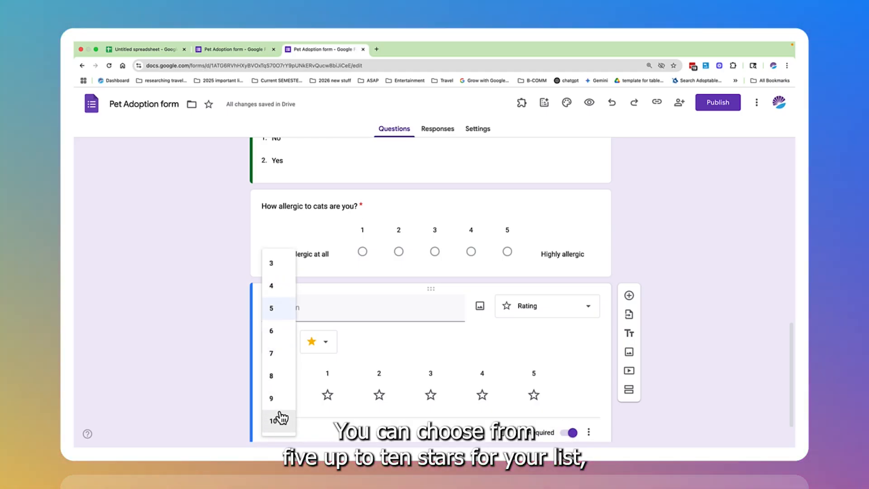
{"action": "left_click", "coordinate": [290, 309]}
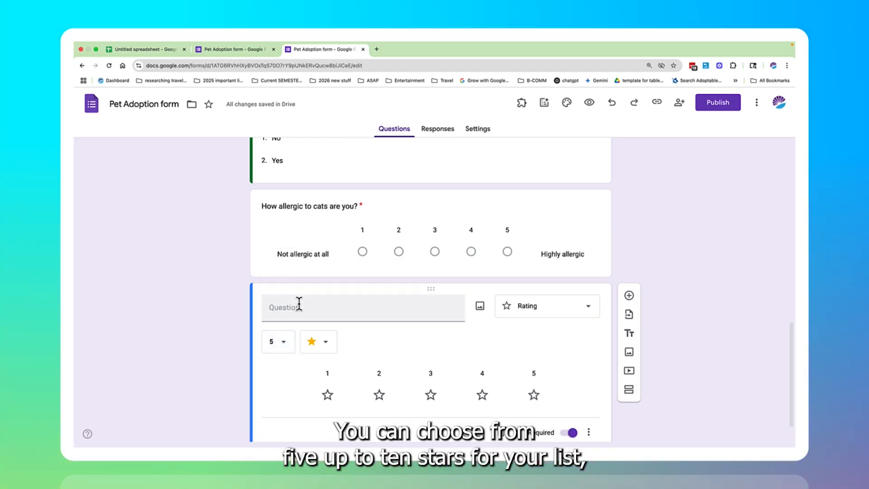
Title the rating question "How would you rate your experience with this form so far?"
{"action": "left_click", "coordinate": [298, 304]}
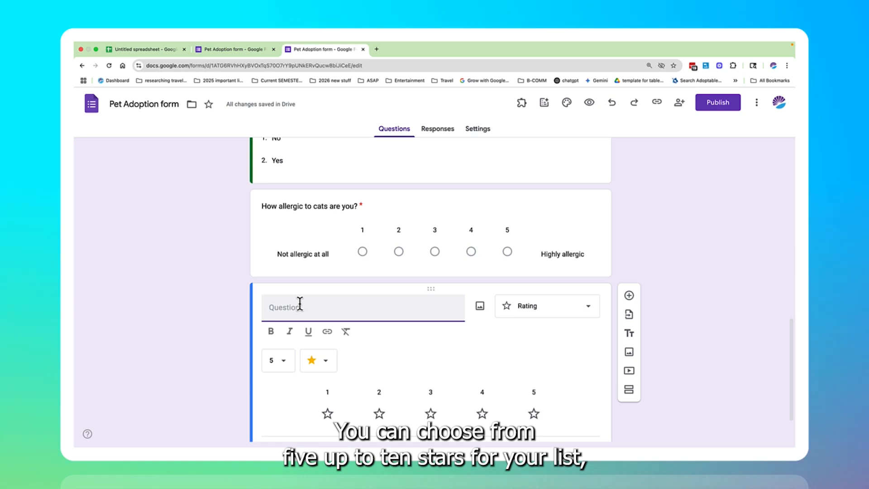
{"action": "type", "text": "How would"}
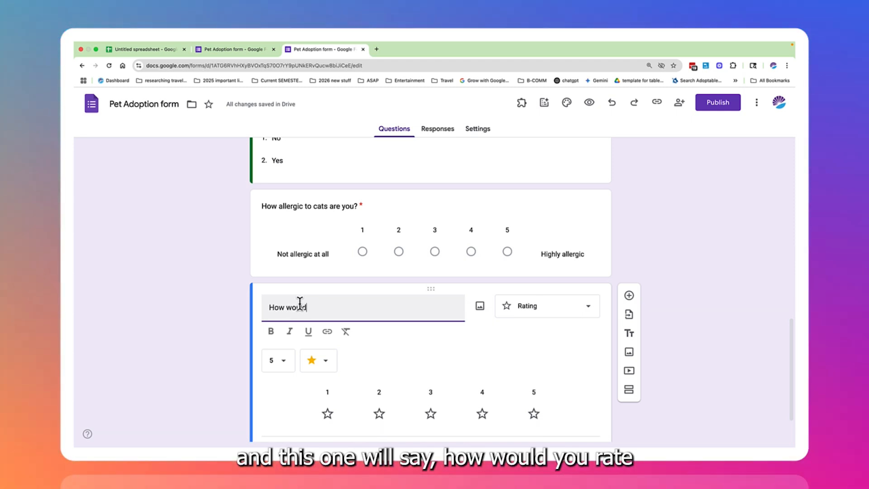
{"action": "type", "text": " you rate "}
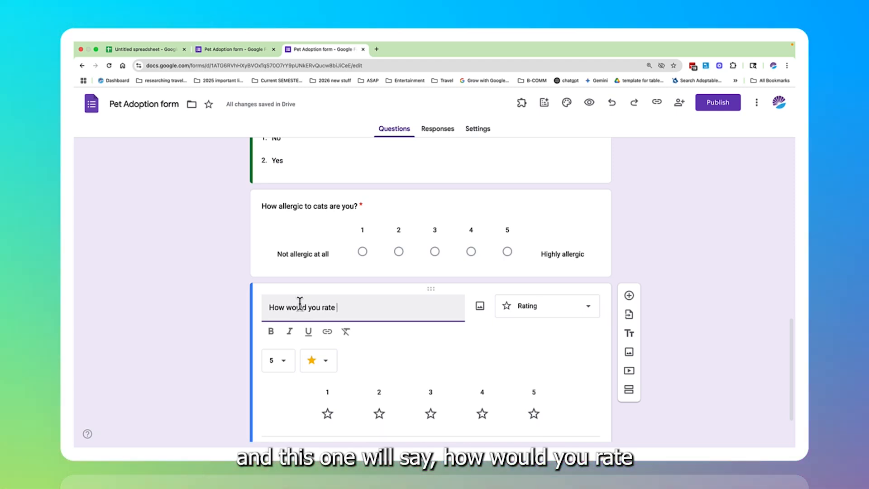
{"action": "type", "text": "your ex"}
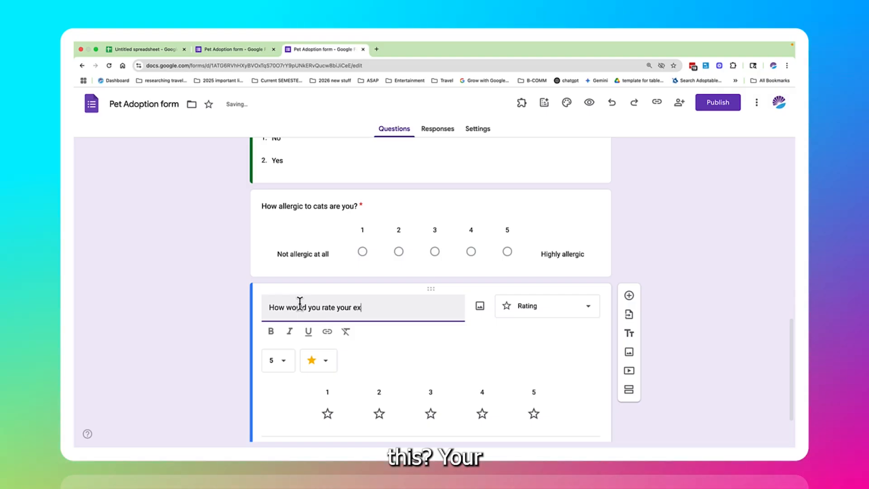
{"action": "type", "text": "perience with "}
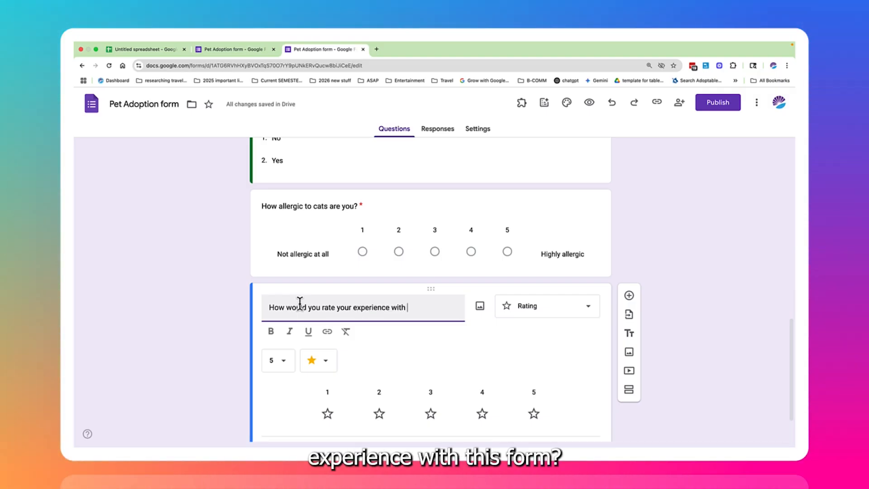
{"action": "type", "text": "this form so "}
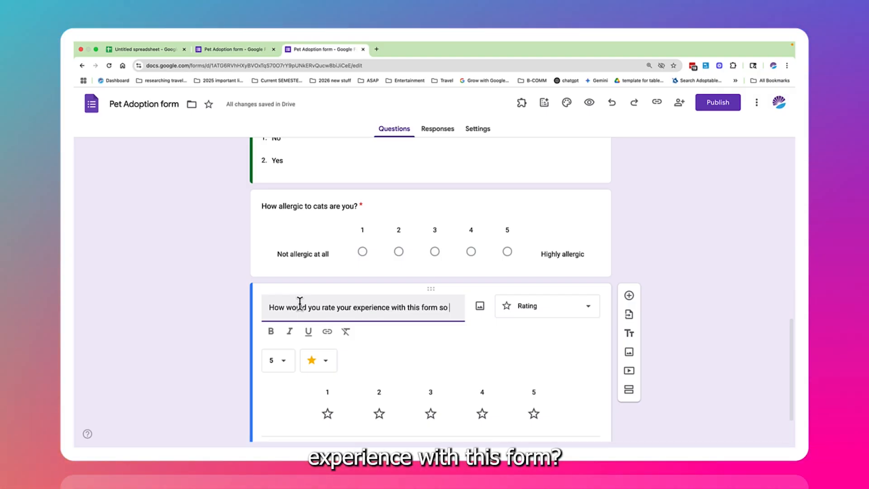
{"action": "type", "text": "far?"}
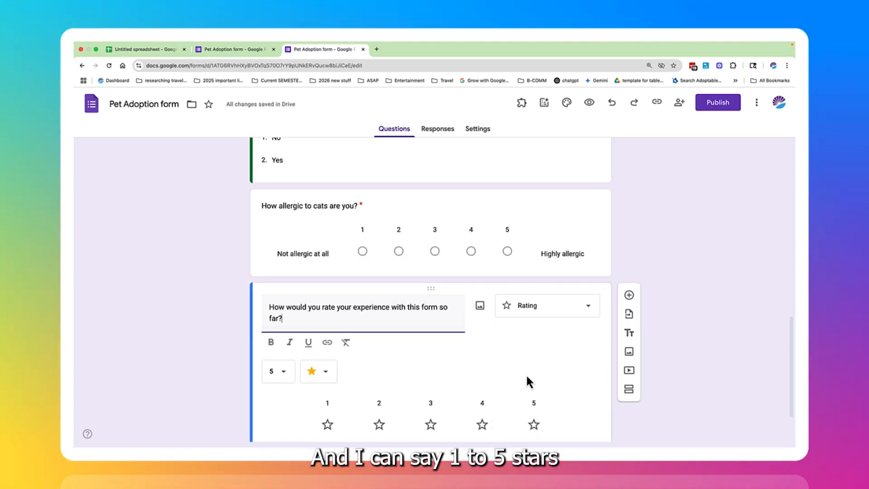
Change the "What is your work schedule" question type to Checkbox grid
{"action": "scroll", "coordinate": [538, 369], "scroll_direction": "down", "scroll_amount": 2}
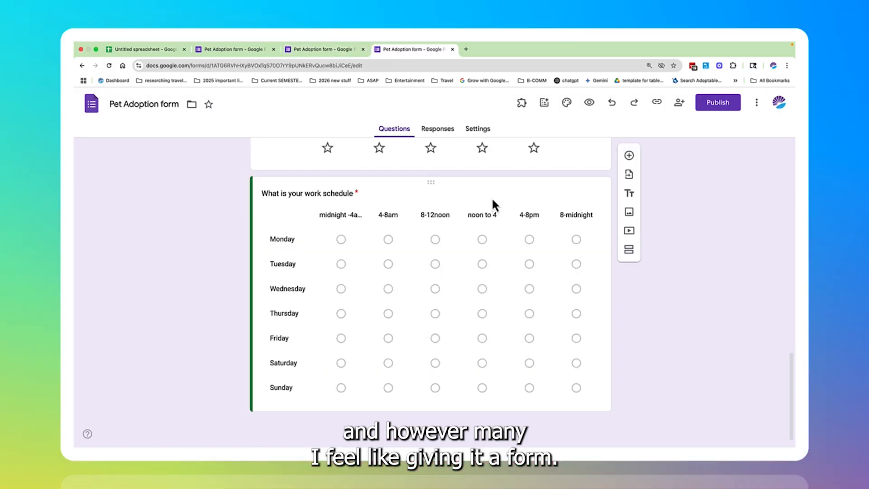
{"action": "left_click", "coordinate": [491, 197]}
{"action": "left_click", "coordinate": [538, 208]}
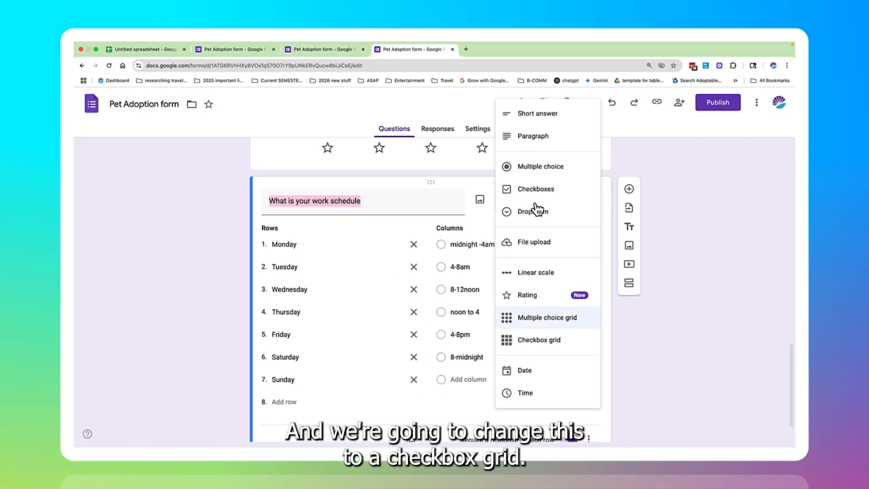
{"action": "left_click", "coordinate": [530, 343]}
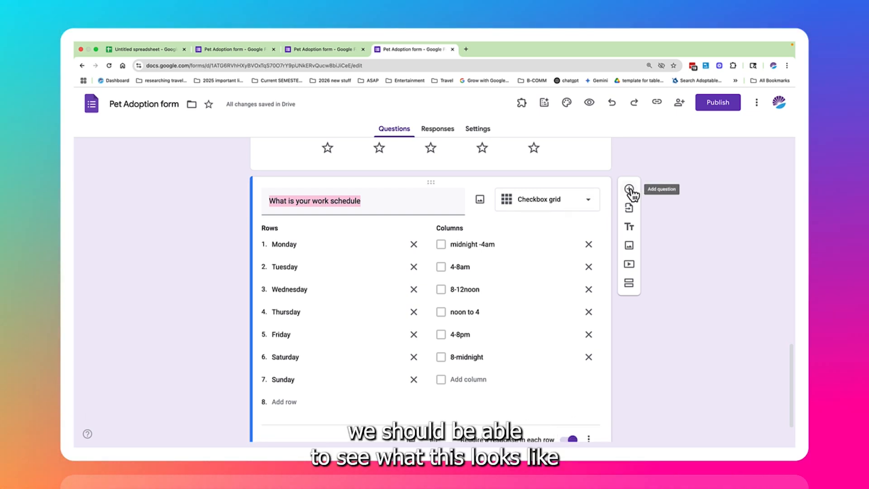
Preview the form and test the work schedule grid with Monday 8-12noon and noon to 4, Tuesday noon to 4 and 4-8pm, and Wednesday 8-midnight
{"action": "left_click", "coordinate": [589, 103]}
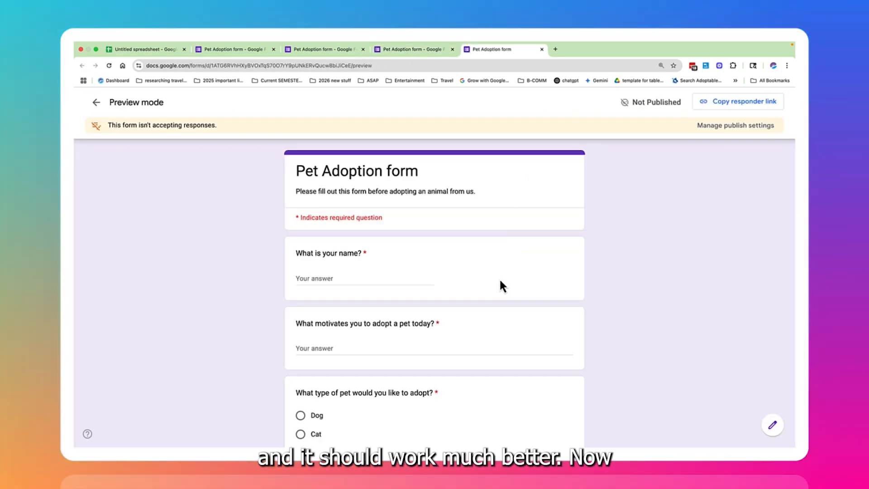
{"action": "scroll", "coordinate": [498, 285], "scroll_direction": "down", "scroll_amount": 4}
{"action": "scroll", "coordinate": [498, 287], "scroll_direction": "down", "scroll_amount": 15}
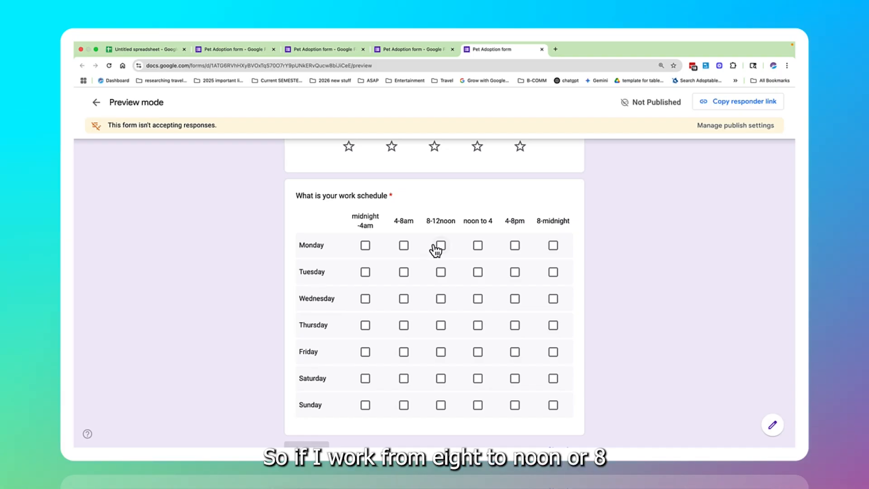
{"action": "left_click", "coordinate": [439, 248]}
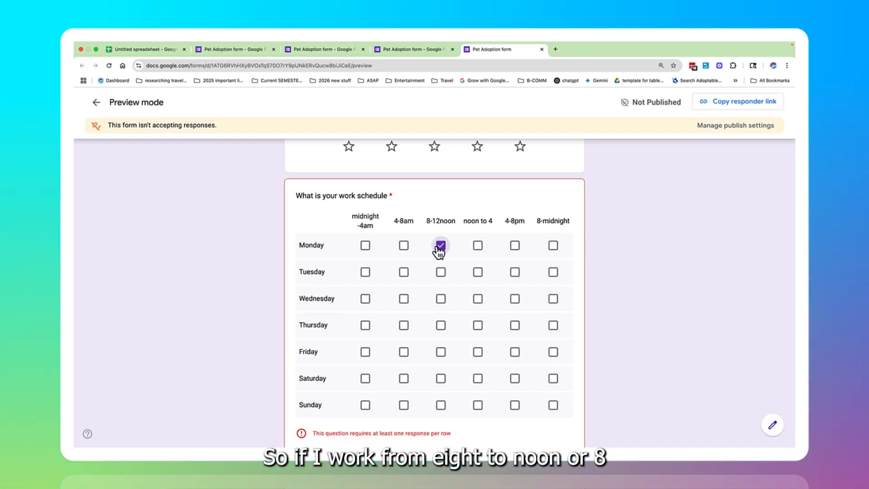
{"action": "left_click", "coordinate": [478, 273]}
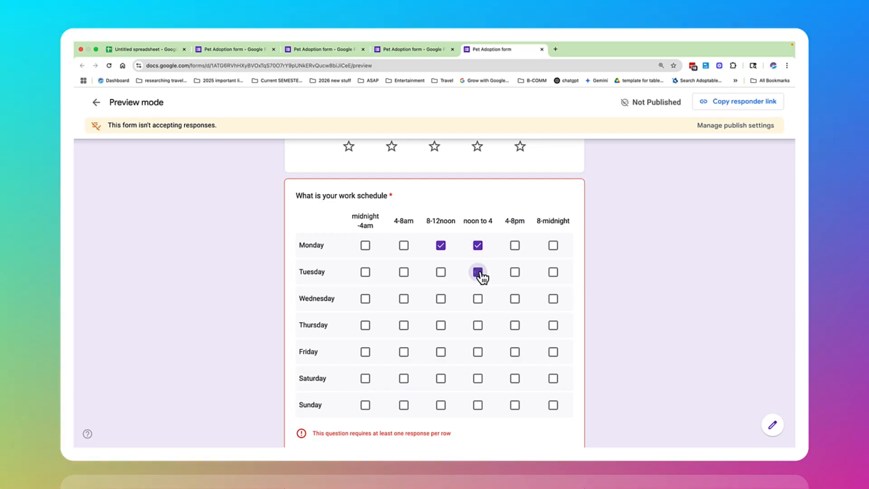
{"action": "left_click", "coordinate": [515, 275]}
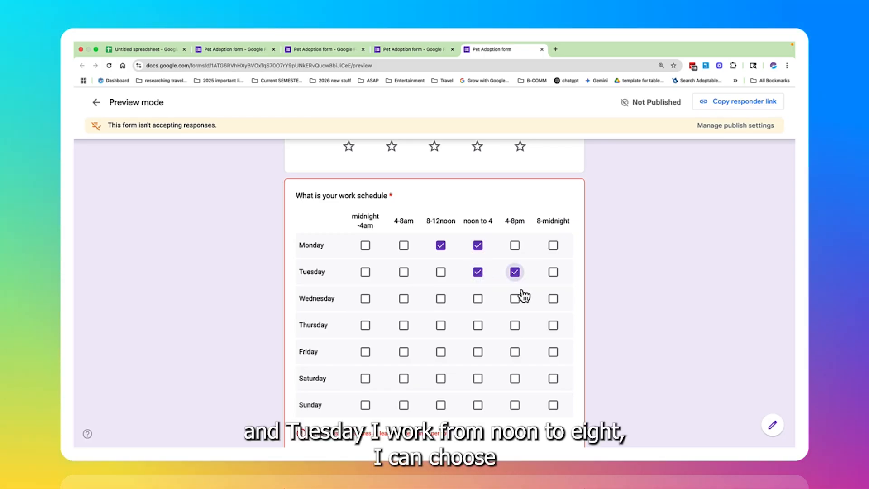
{"action": "left_click", "coordinate": [554, 301]}
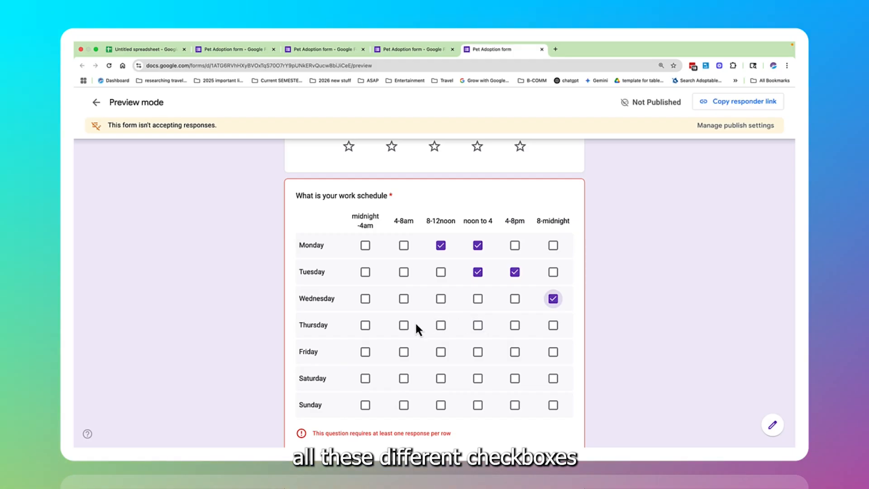
Test Thursday 4-8am through noon to 4, Friday 8-12noon and noon to 4, and Saturday 8-12noon, then close the preview, discarding the answers
{"action": "left_click", "coordinate": [442, 327]}
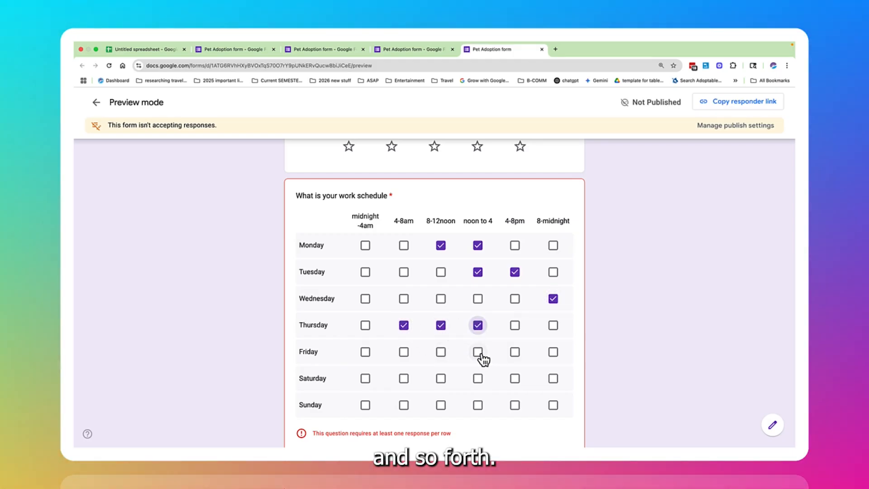
{"action": "left_click", "coordinate": [476, 355]}
{"action": "left_click", "coordinate": [441, 353]}
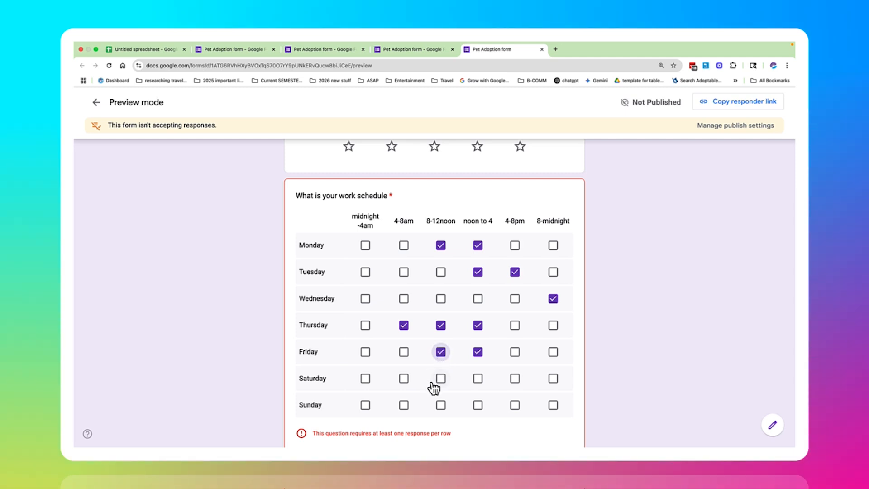
{"action": "left_click", "coordinate": [442, 380]}
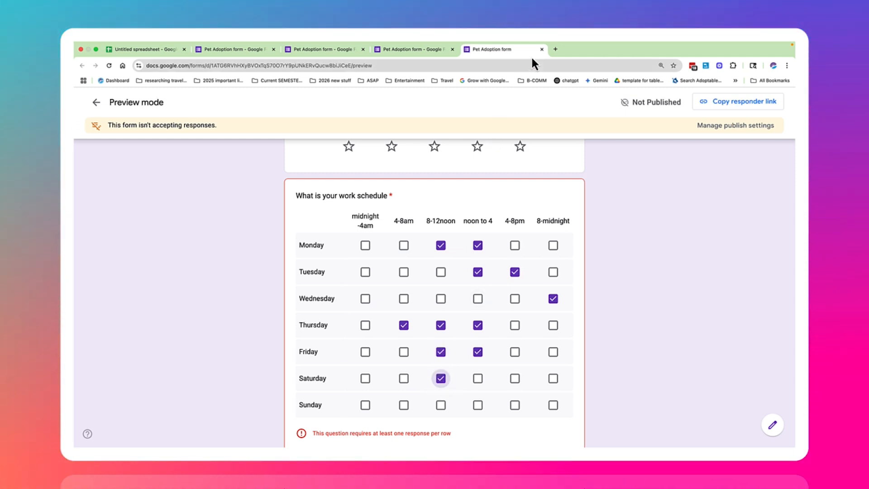
{"action": "left_click", "coordinate": [542, 49]}
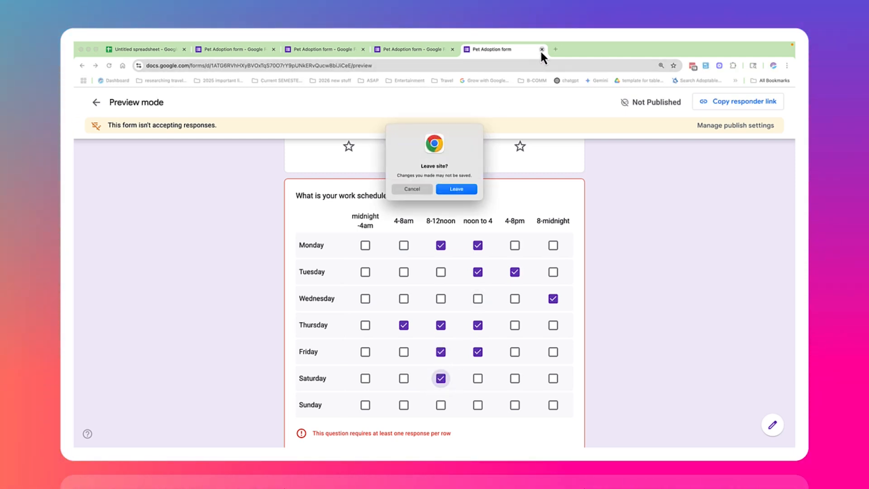
{"action": "left_click", "coordinate": [456, 189]}
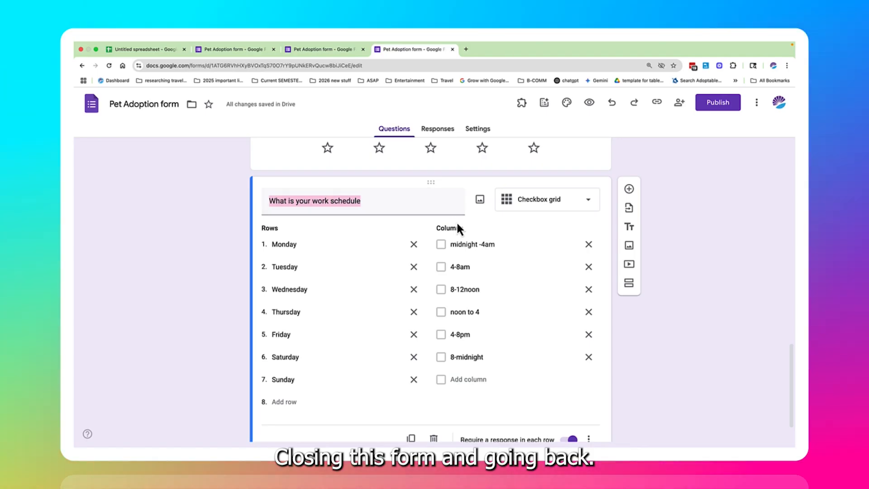
Add a Multiple choice grid question below the work schedule question
{"action": "scroll", "coordinate": [456, 222], "scroll_direction": "down", "scroll_amount": 1}
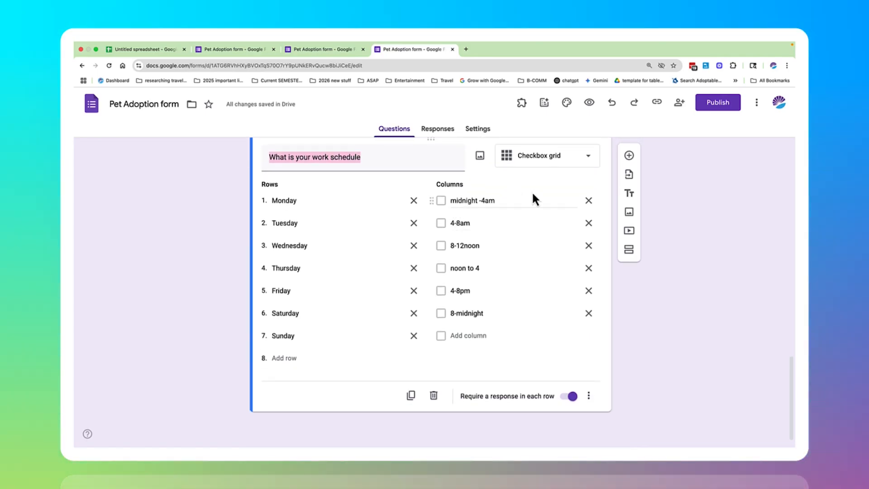
{"action": "left_click", "coordinate": [628, 156]}
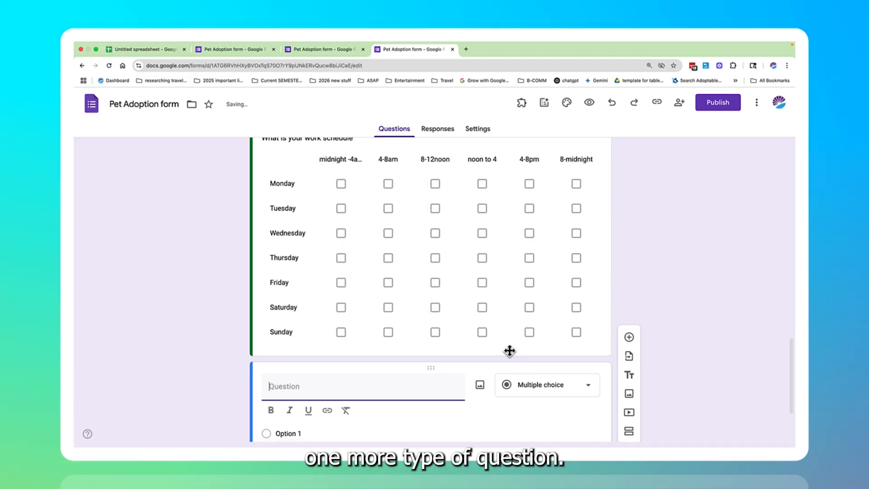
{"action": "left_click", "coordinate": [536, 325]}
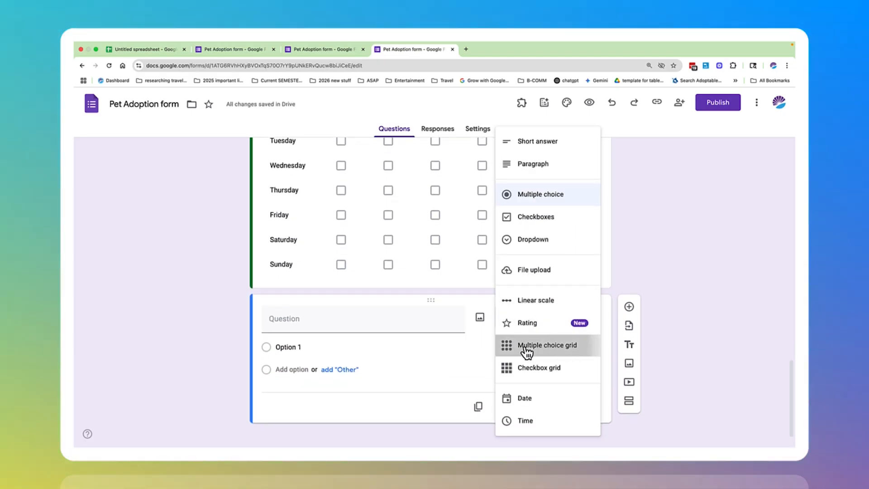
{"action": "left_click", "coordinate": [525, 347]}
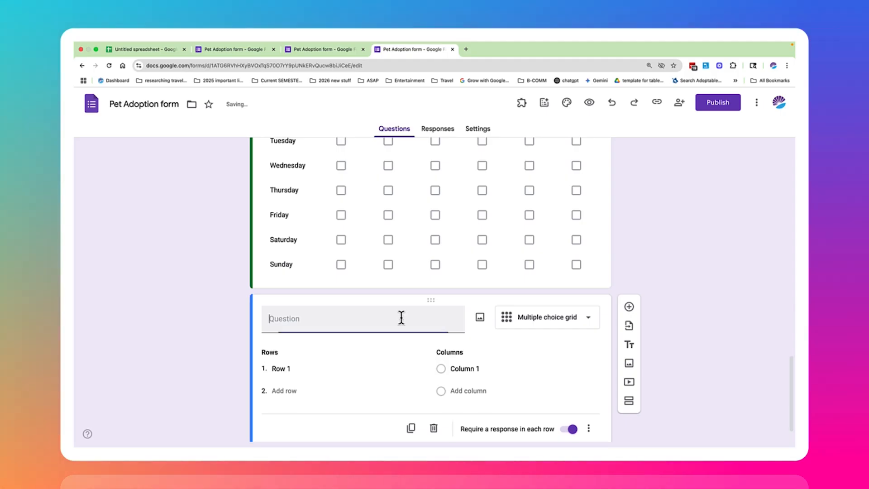
Title the new multiple choice grid question "when can you walk you dog?"
{"action": "left_click", "coordinate": [367, 319]}
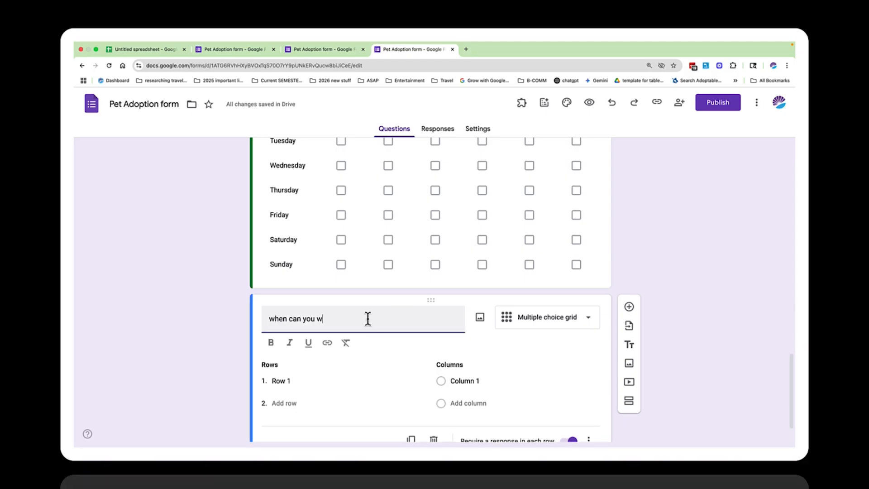
{"action": "type", "text": "when can you walk you dog?"}
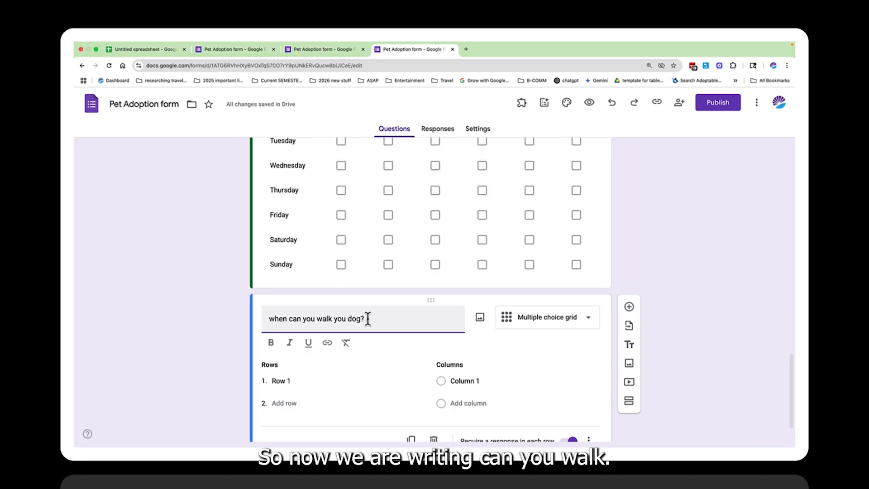
{"action": "scroll", "coordinate": [367, 319], "scroll_direction": "up", "scroll_amount": 1}
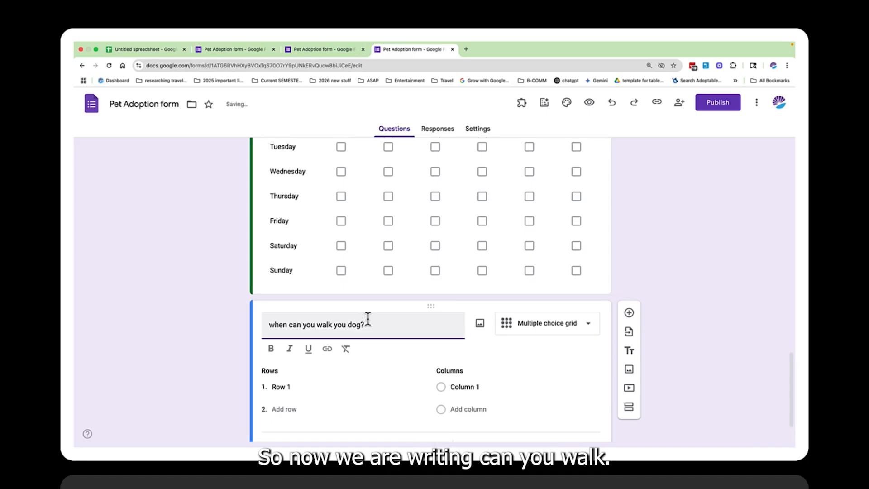
{"action": "type", "text": "dog?"}
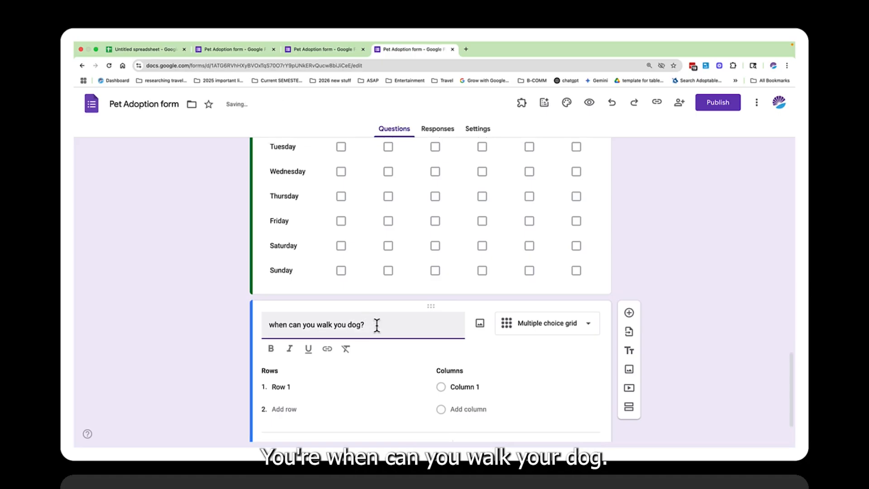
{"action": "scroll", "coordinate": [377, 325], "scroll_direction": "down", "scroll_amount": 2}
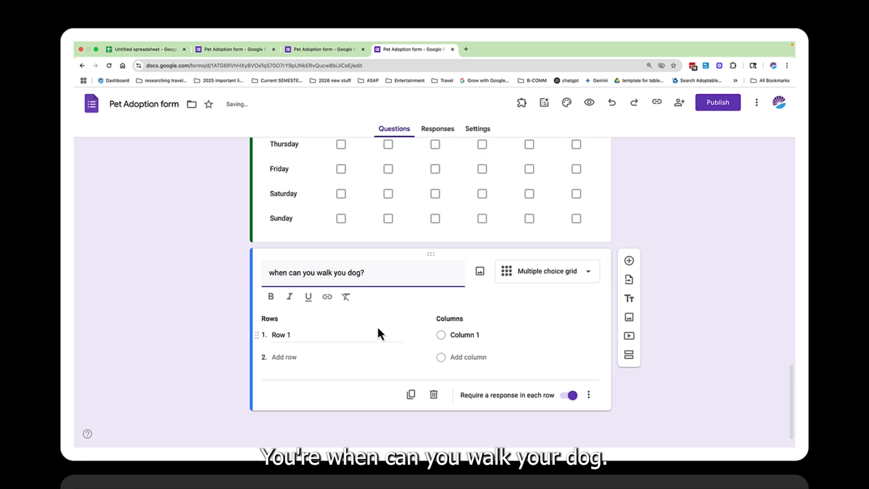
Enter "weekdays" and "Weekends" as the two rows of the dog-walking grid question
{"action": "left_click", "coordinate": [307, 338]}
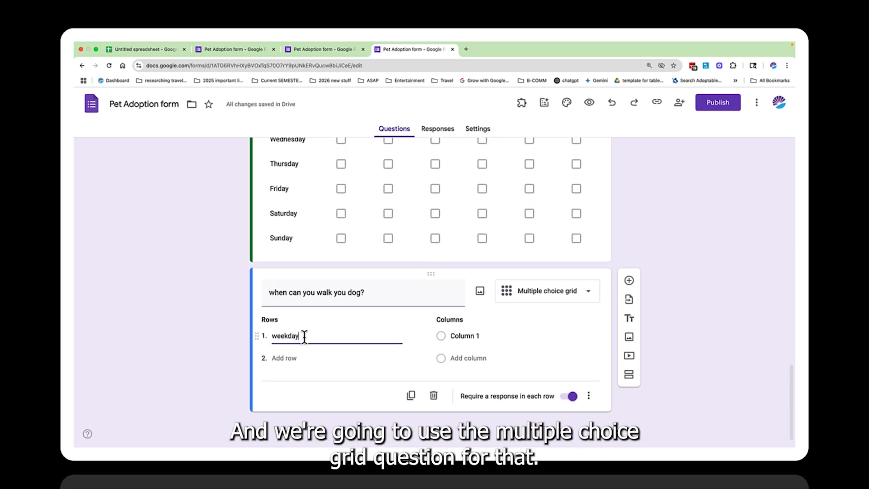
{"action": "key", "text": "Tab"}
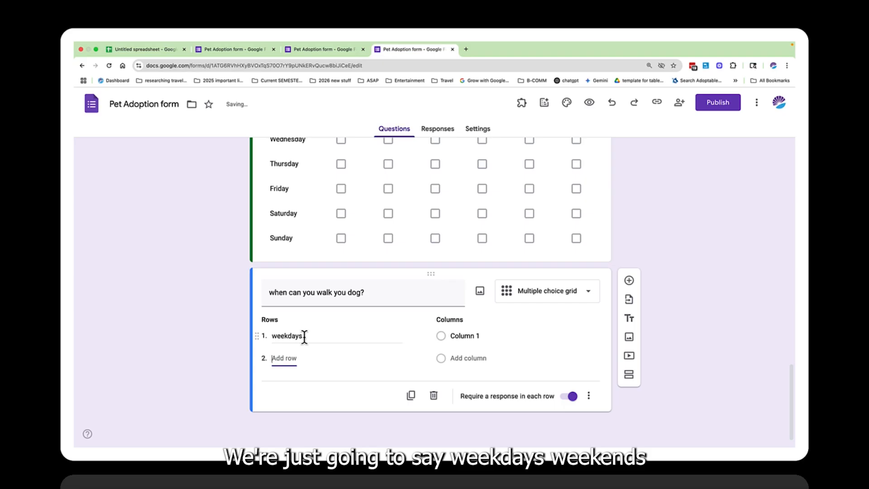
{"action": "type", "text": "Weekend"}
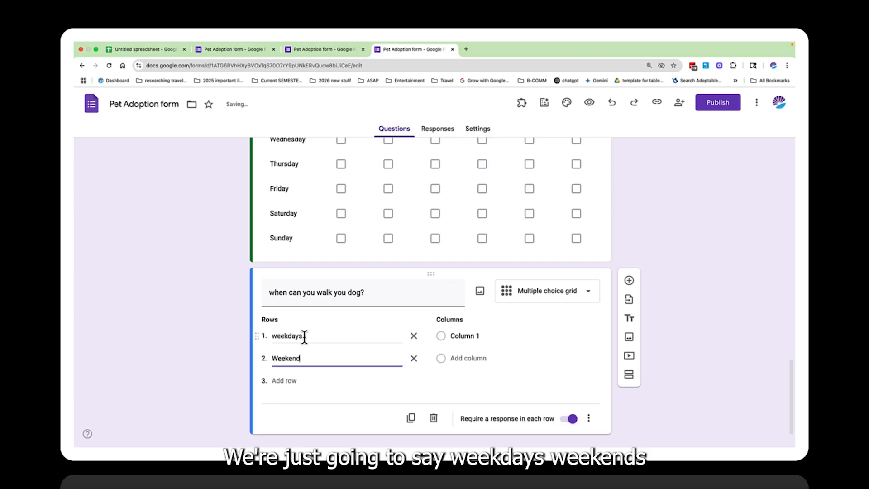
{"action": "type", "text": "s"}
{"action": "key", "text": "Tab"}
{"action": "key", "text": "Tab"}
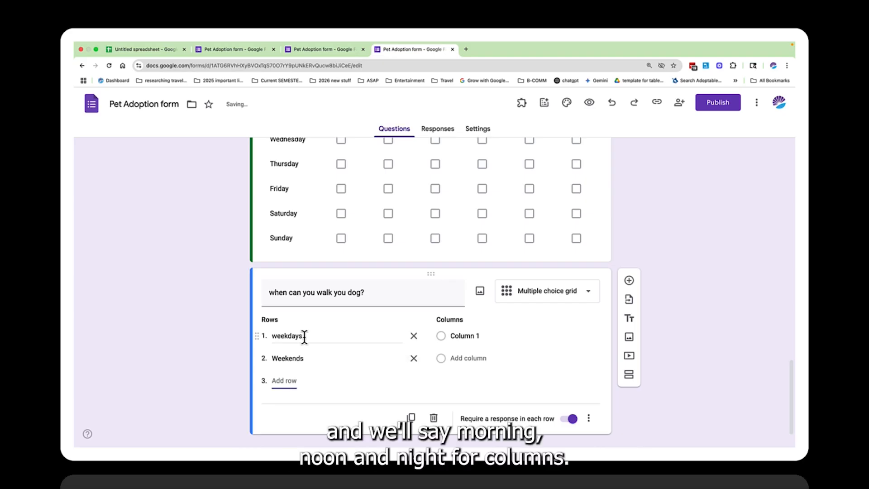
Enter "morning", "noon" and "night" as the three columns of the dog-walking grid question
{"action": "left_click", "coordinate": [455, 335]}
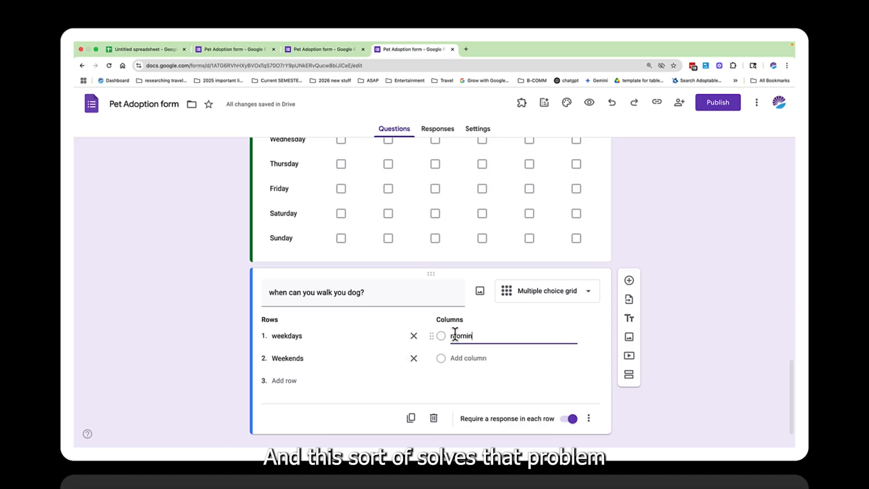
{"action": "key", "text": "Return"}
{"action": "type", "text": "noon"}
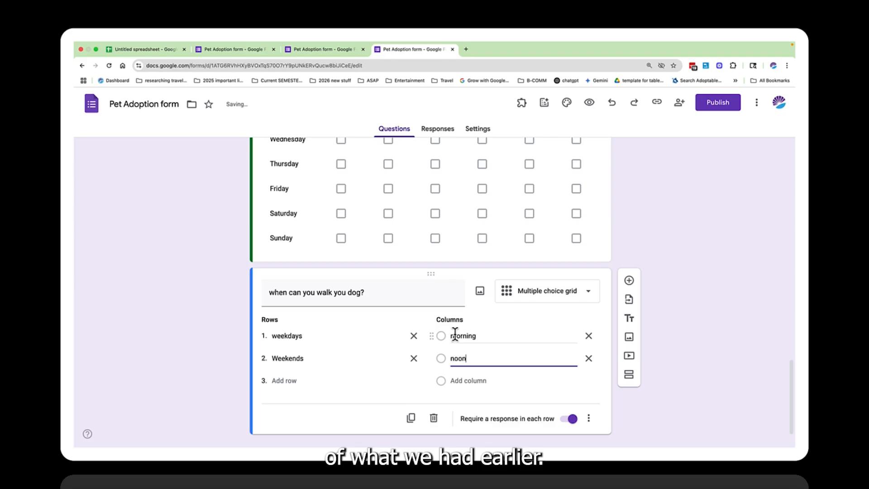
{"action": "key", "text": "Return"}
{"action": "type", "text": "n"}
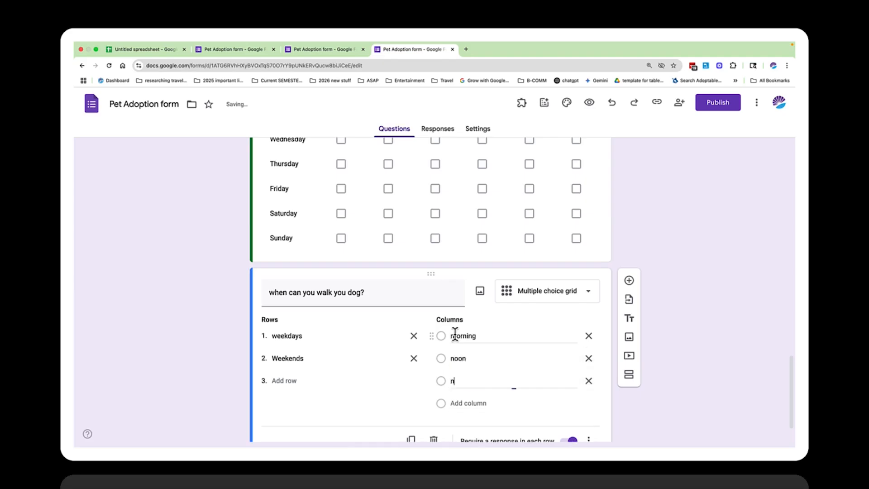
{"action": "type", "text": "ight"}
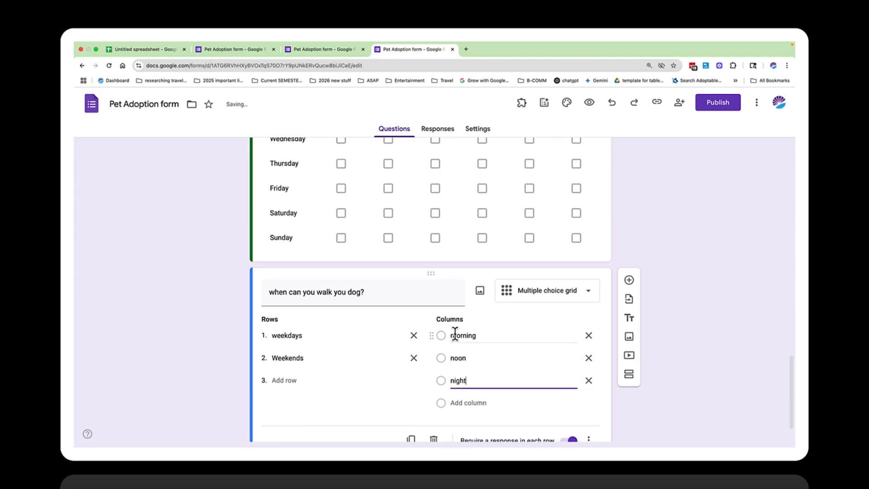
Preview the form and test the dog-walking grid with weekdays at noon and Weekends in the morning, then close the preview, discarding the answers
{"action": "scroll", "coordinate": [441, 312], "scroll_direction": "down", "scroll_amount": 1}
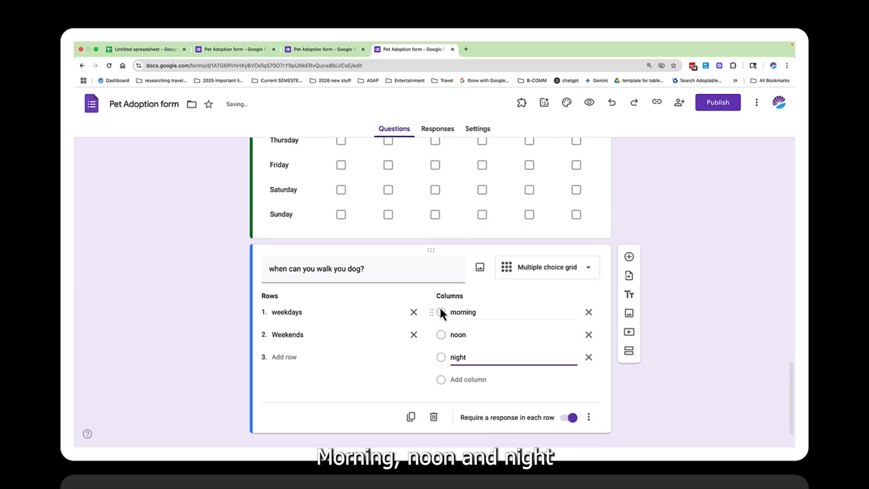
{"action": "left_click", "coordinate": [589, 103]}
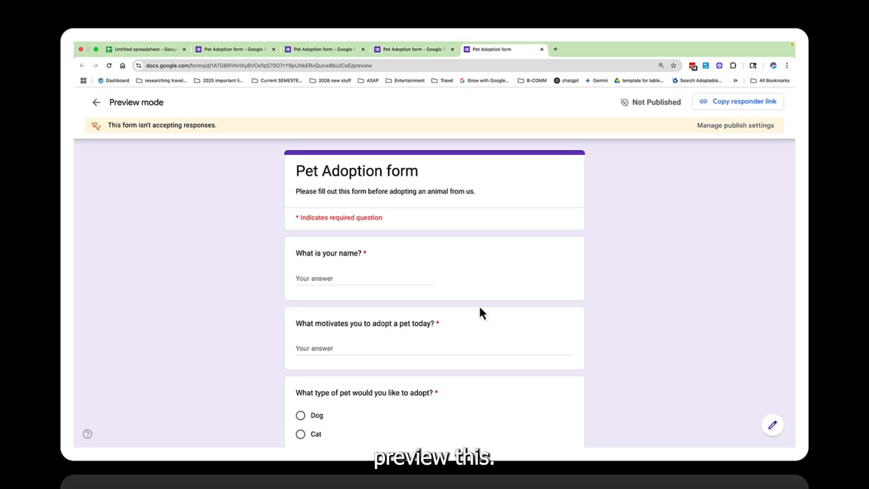
{"action": "scroll", "coordinate": [479, 305], "scroll_direction": "down", "scroll_amount": 4}
{"action": "scroll", "coordinate": [480, 307], "scroll_direction": "down", "scroll_amount": 15}
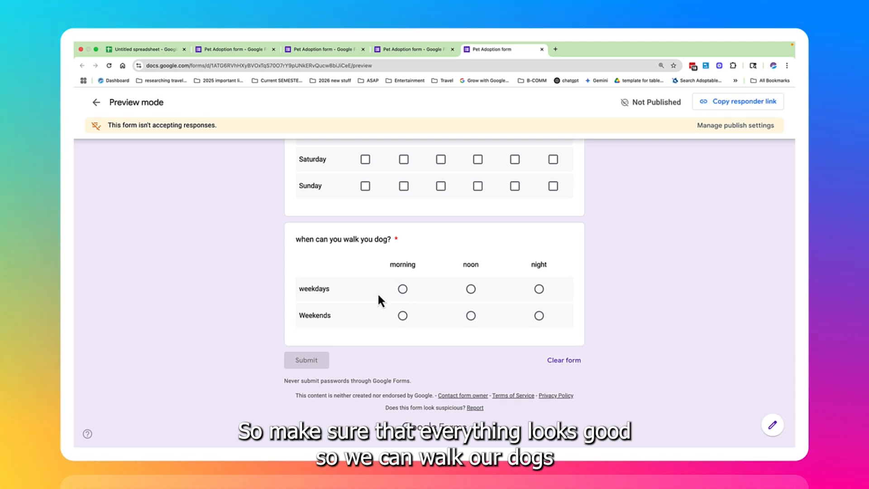
{"action": "left_click", "coordinate": [470, 289]}
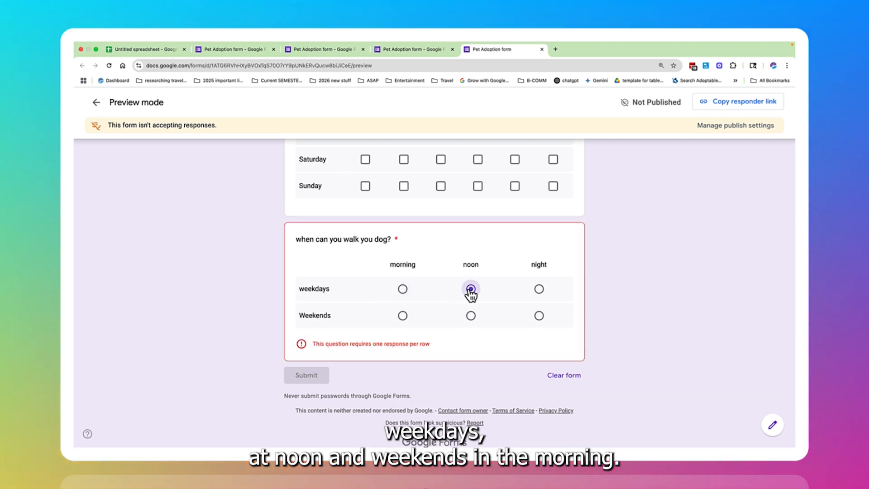
{"action": "left_click", "coordinate": [402, 316]}
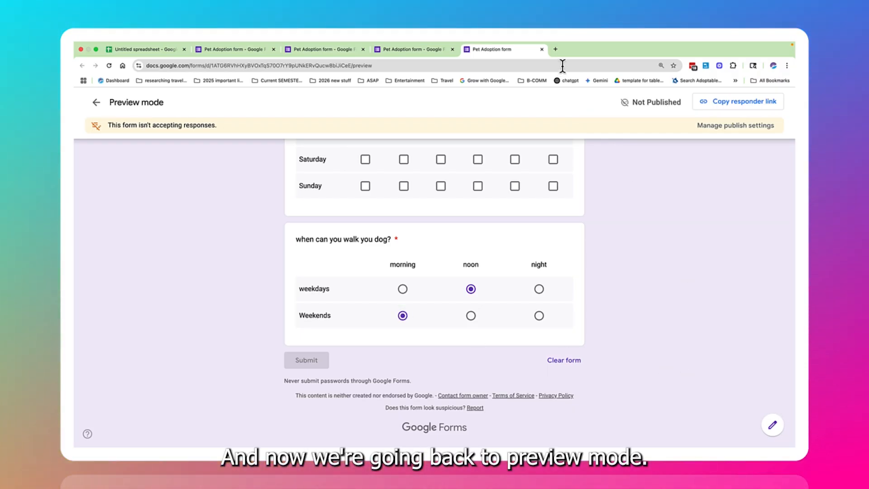
{"action": "left_click", "coordinate": [541, 48]}
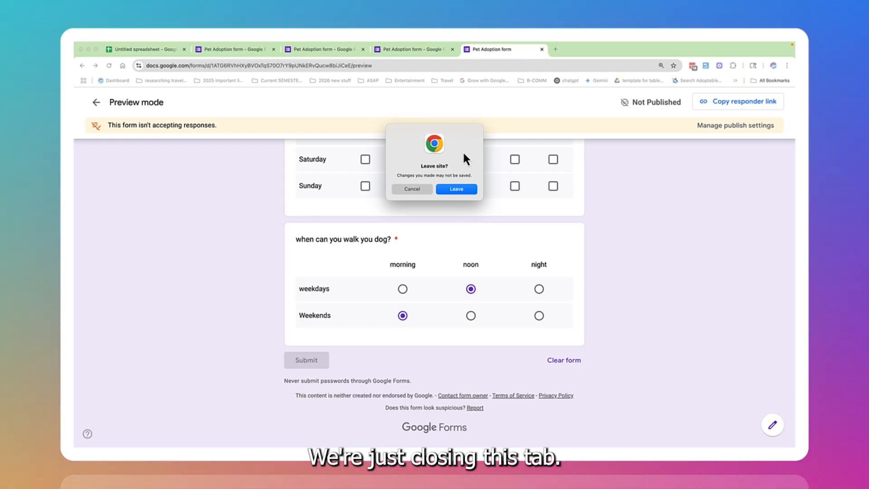
{"action": "left_click", "coordinate": [455, 189]}
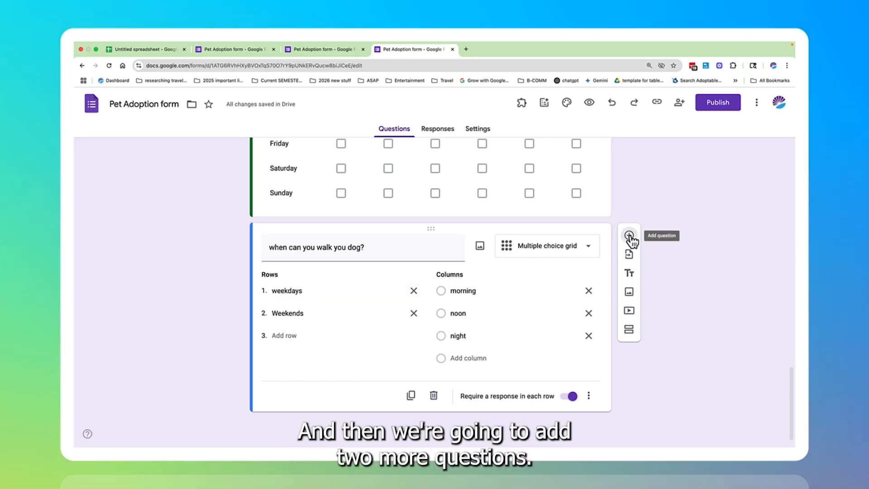
Add a Date question below the dog-walking grid, titled "please fill in today's date"
{"action": "left_click", "coordinate": [629, 235]}
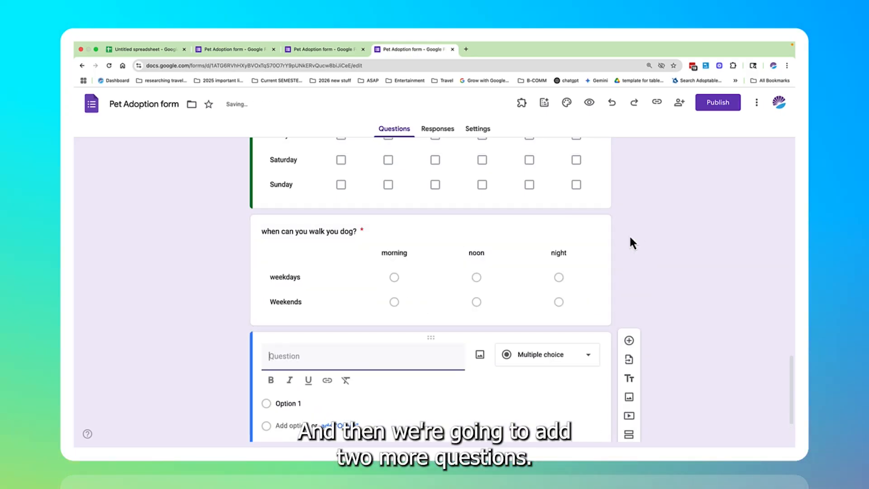
{"action": "left_click", "coordinate": [553, 362]}
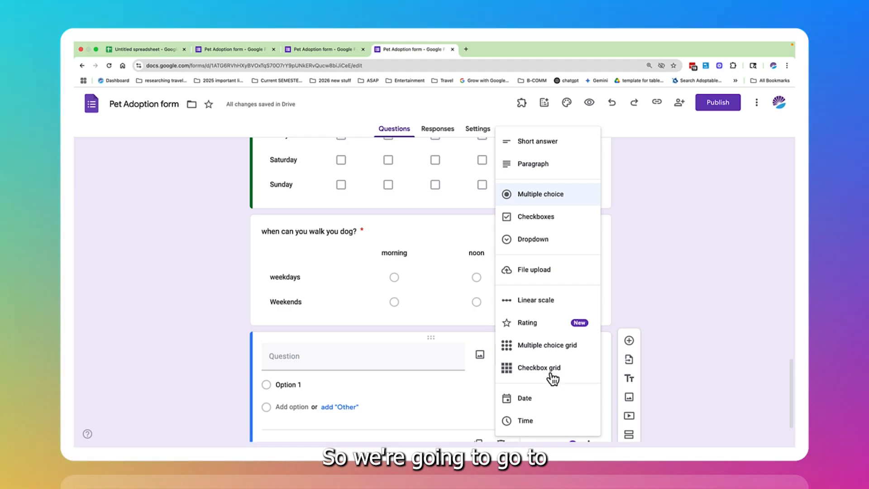
{"action": "left_click", "coordinate": [539, 399]}
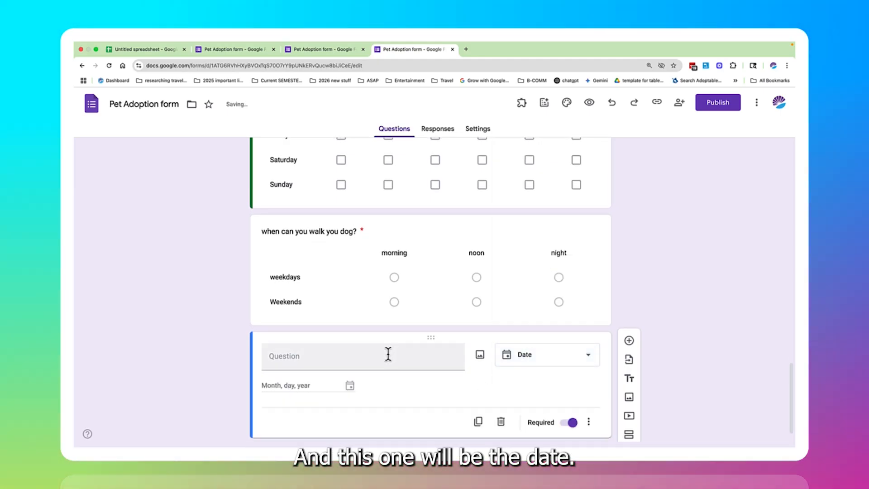
{"action": "left_click", "coordinate": [375, 351]}
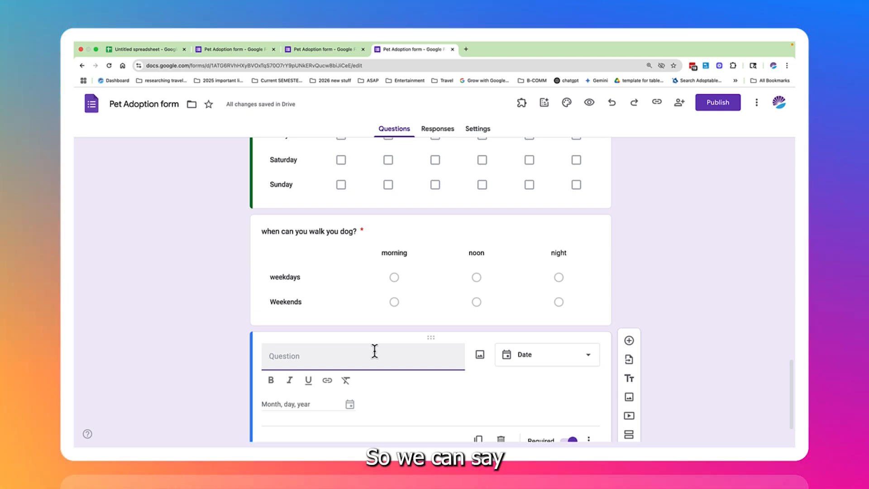
{"action": "type", "text": "please fill"}
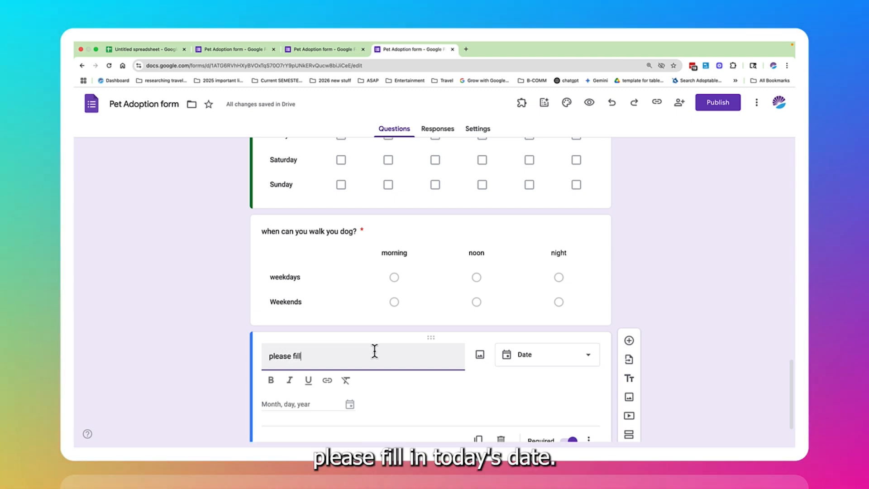
{"action": "type", "text": " in today's"}
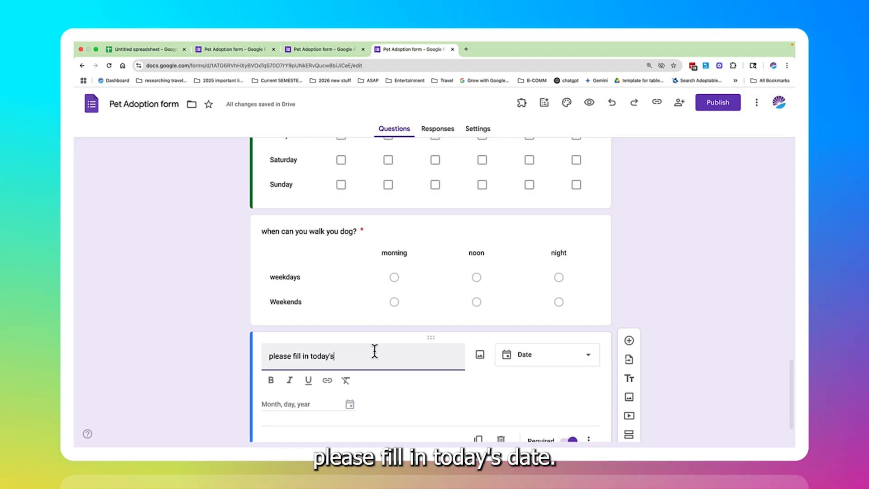
{"action": "type", "text": " date"}
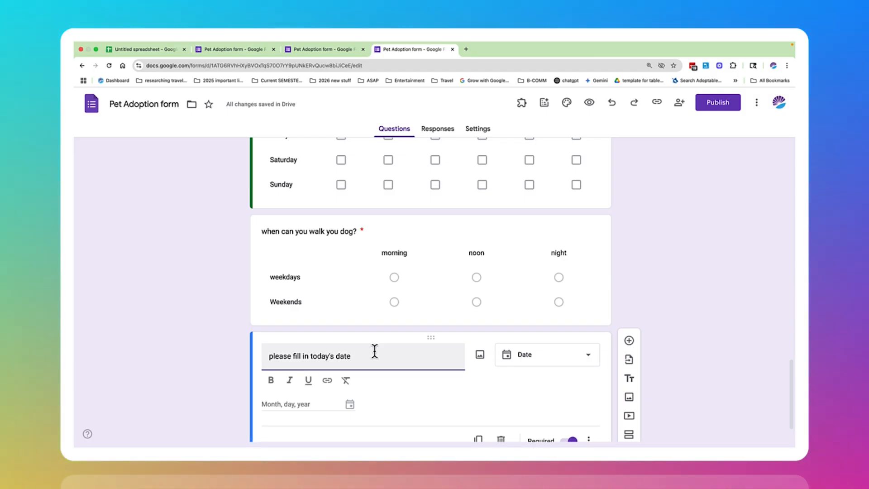
Add a Time question below the date question, titled "time you are visiting our facility"
{"action": "left_click", "coordinate": [629, 340]}
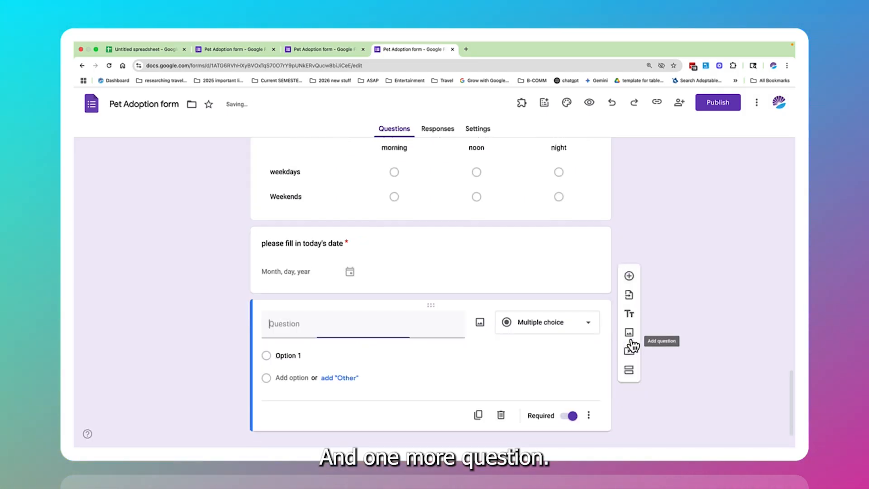
{"action": "left_click", "coordinate": [568, 325]}
{"action": "left_click", "coordinate": [532, 423]}
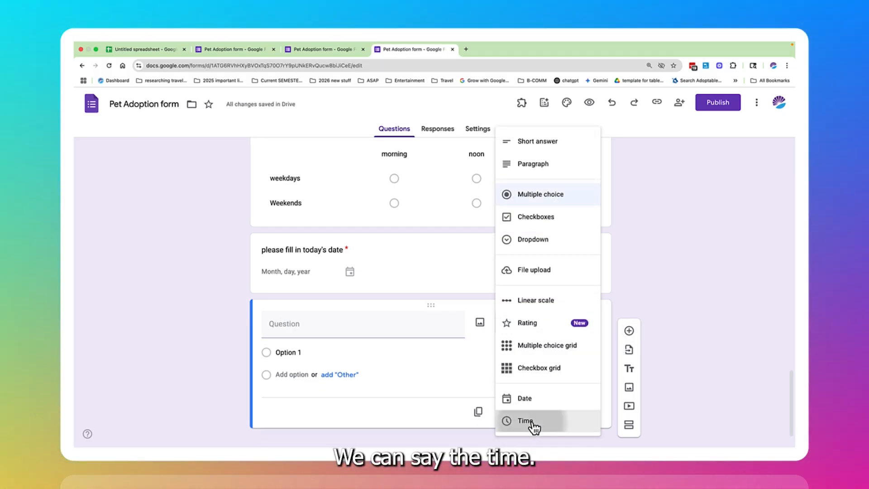
{"action": "left_click", "coordinate": [431, 330]}
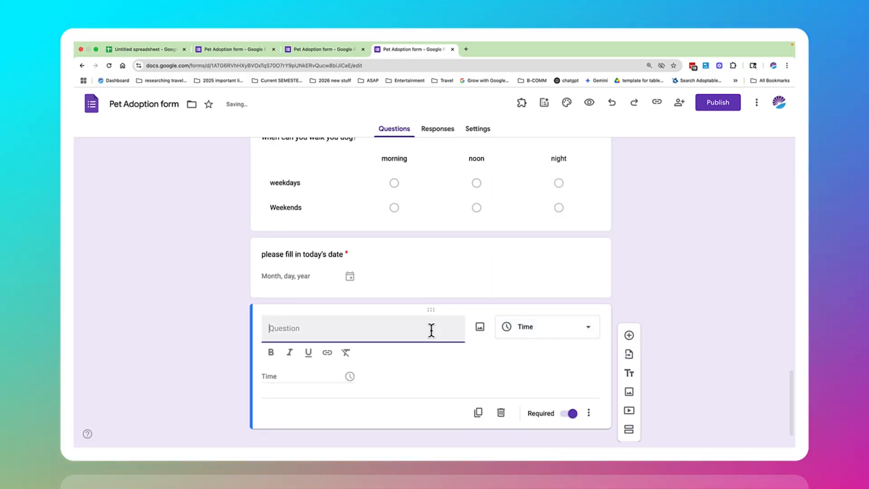
{"action": "type", "text": "time "}
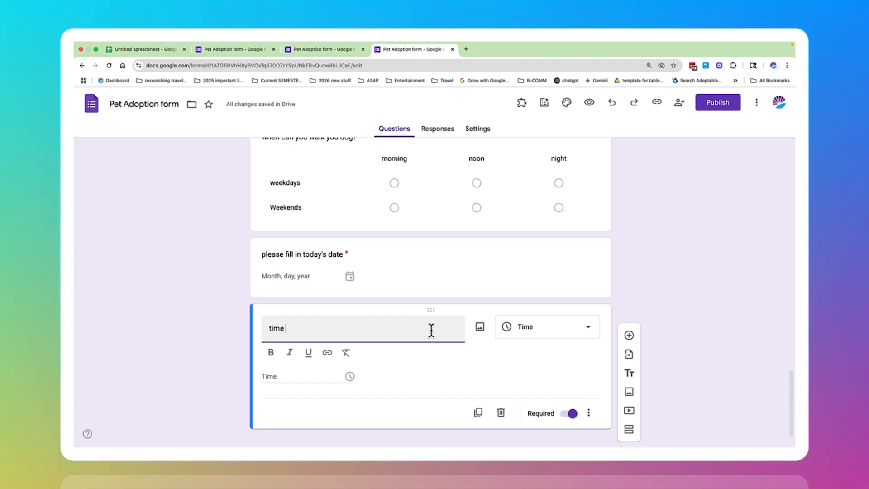
{"action": "type", "text": "you are visiting our"}
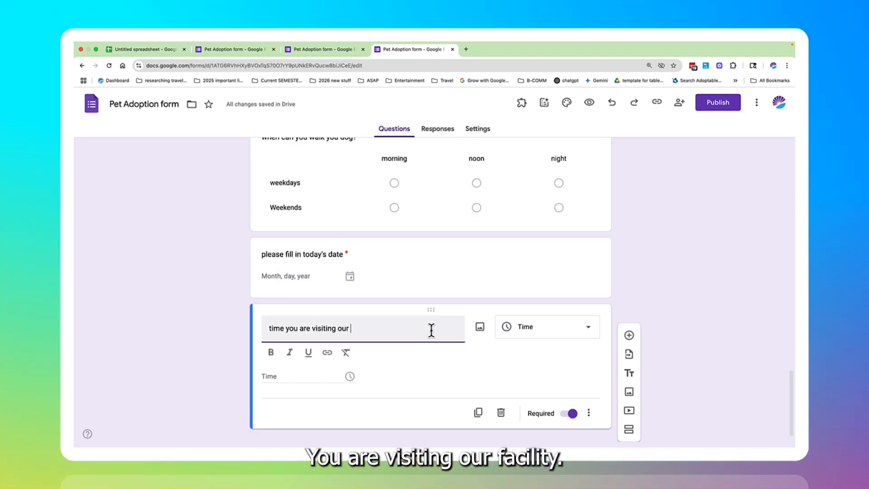
{"action": "type", "text": " s"}
{"action": "key", "text": "BackSpace"}
{"action": "type", "text": "fac"}
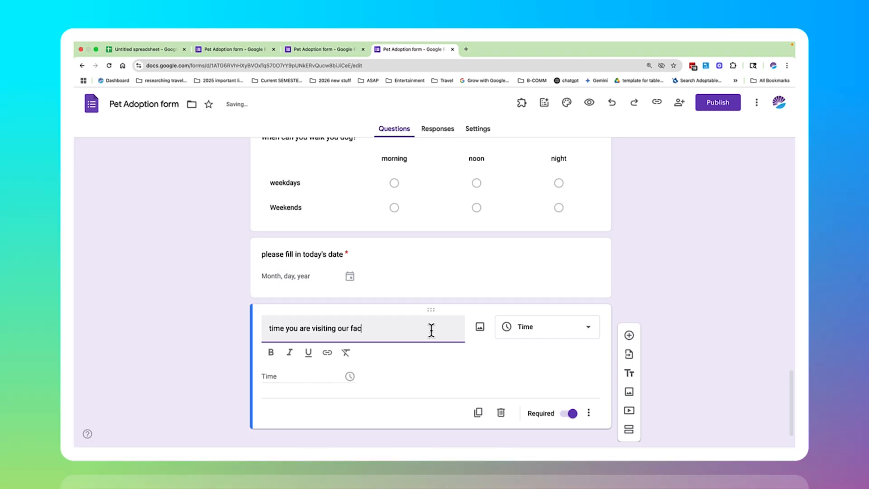
{"action": "type", "text": "ility"}
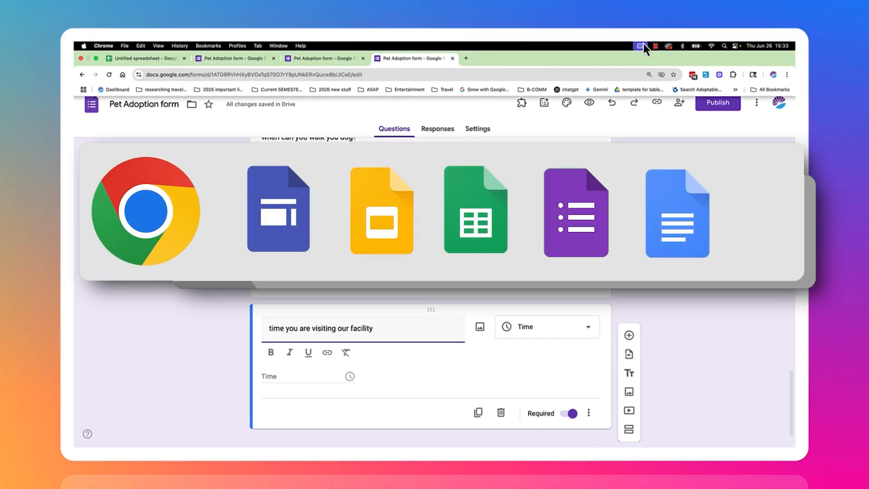
{"action": "left_click", "coordinate": [654, 46]}
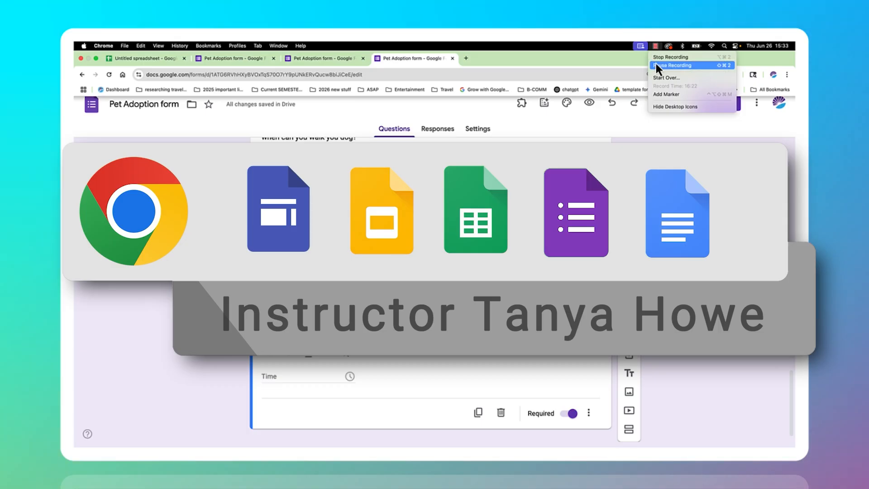